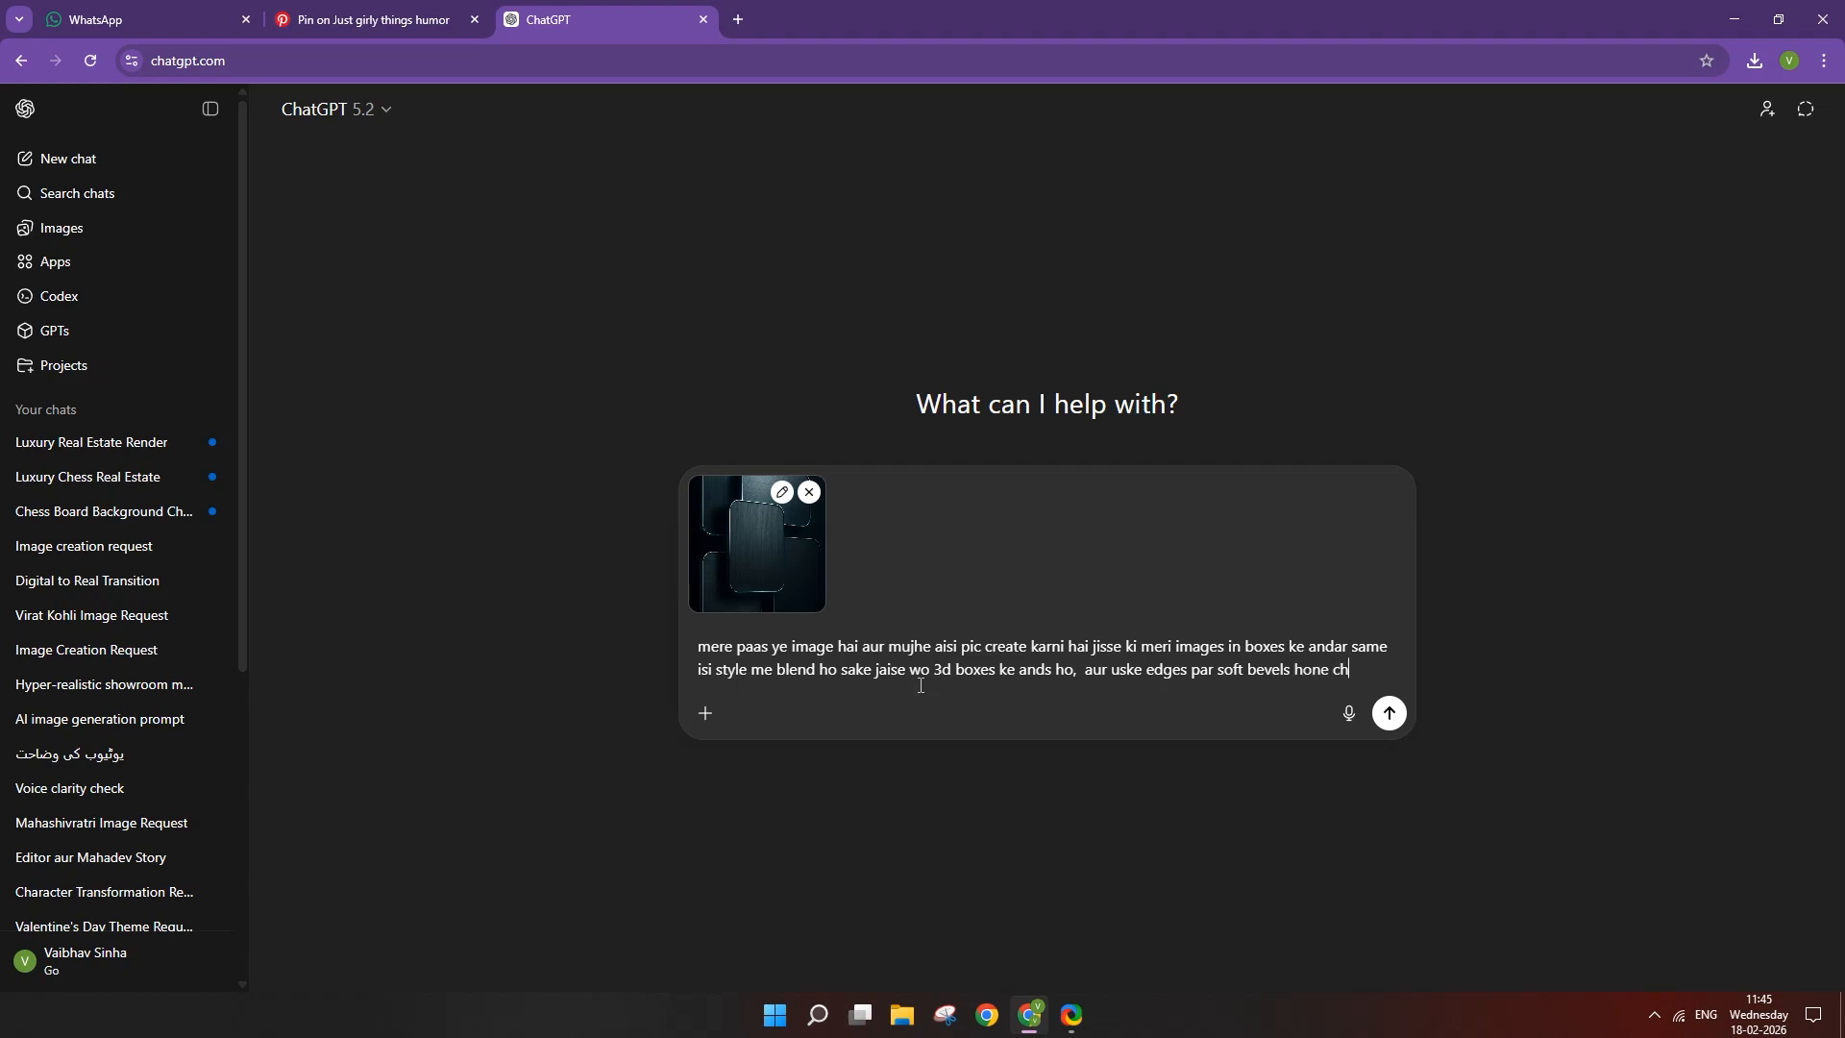
Add a separate paragraph "isme 5 frame hai isliye 5 images upload karunga mai." to the request and send it with the reference image.
{"action": "key", "text": "shift+Return"}
{"action": "key", "text": "shift+Return"}
{"action": "type", "text": "isme 5 frame hai isliye 5 imag"}
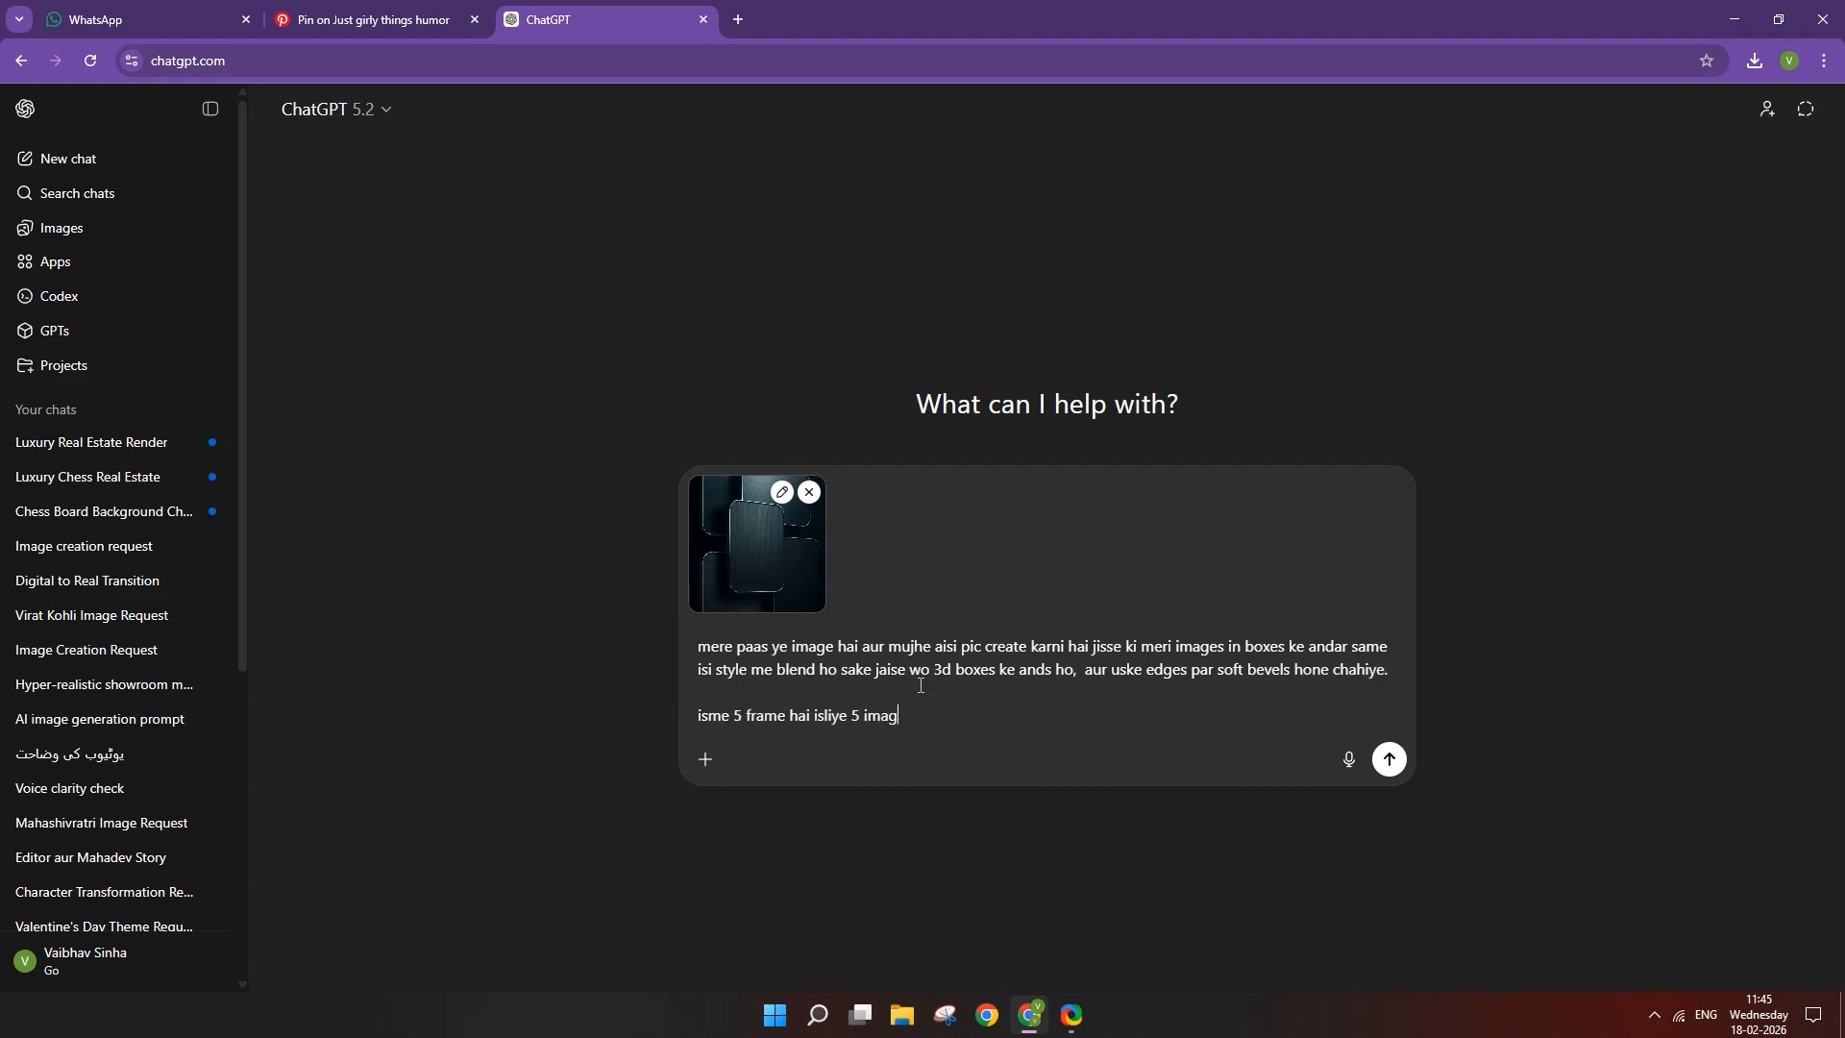
{"action": "type", "text": "."}
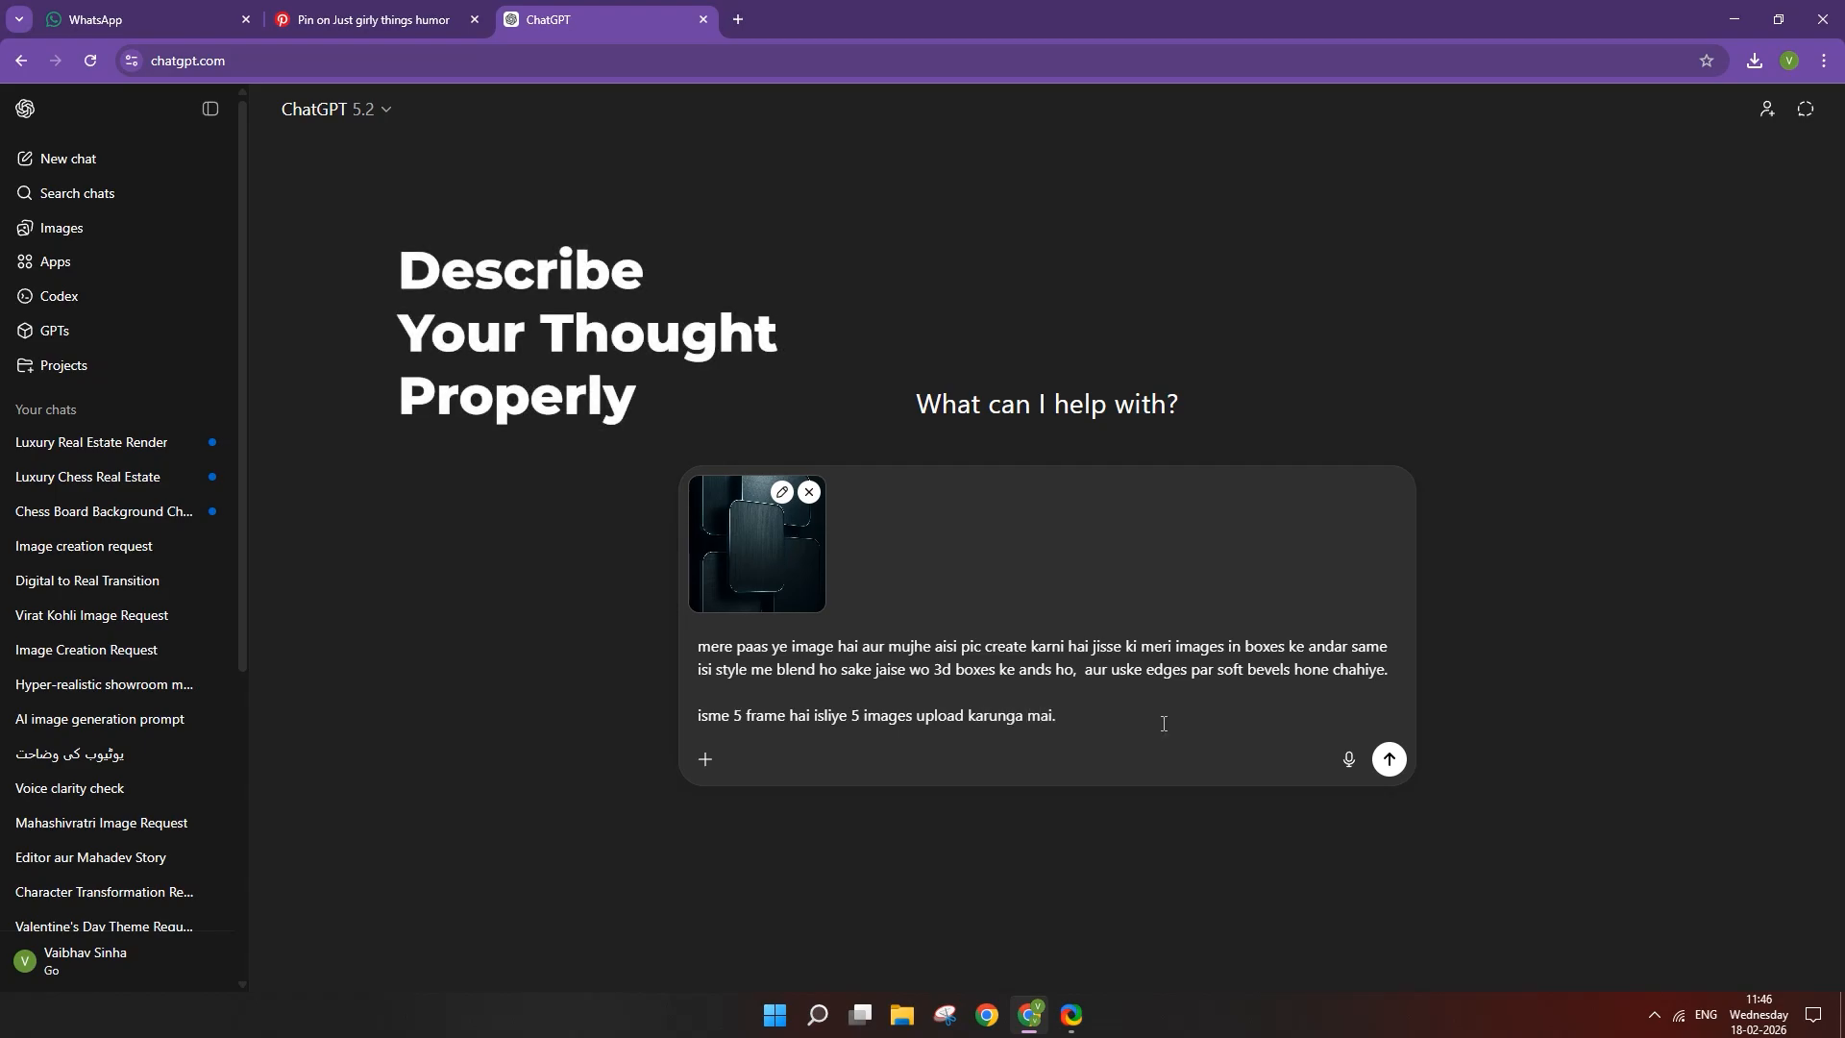
{"action": "key", "text": "Return"}
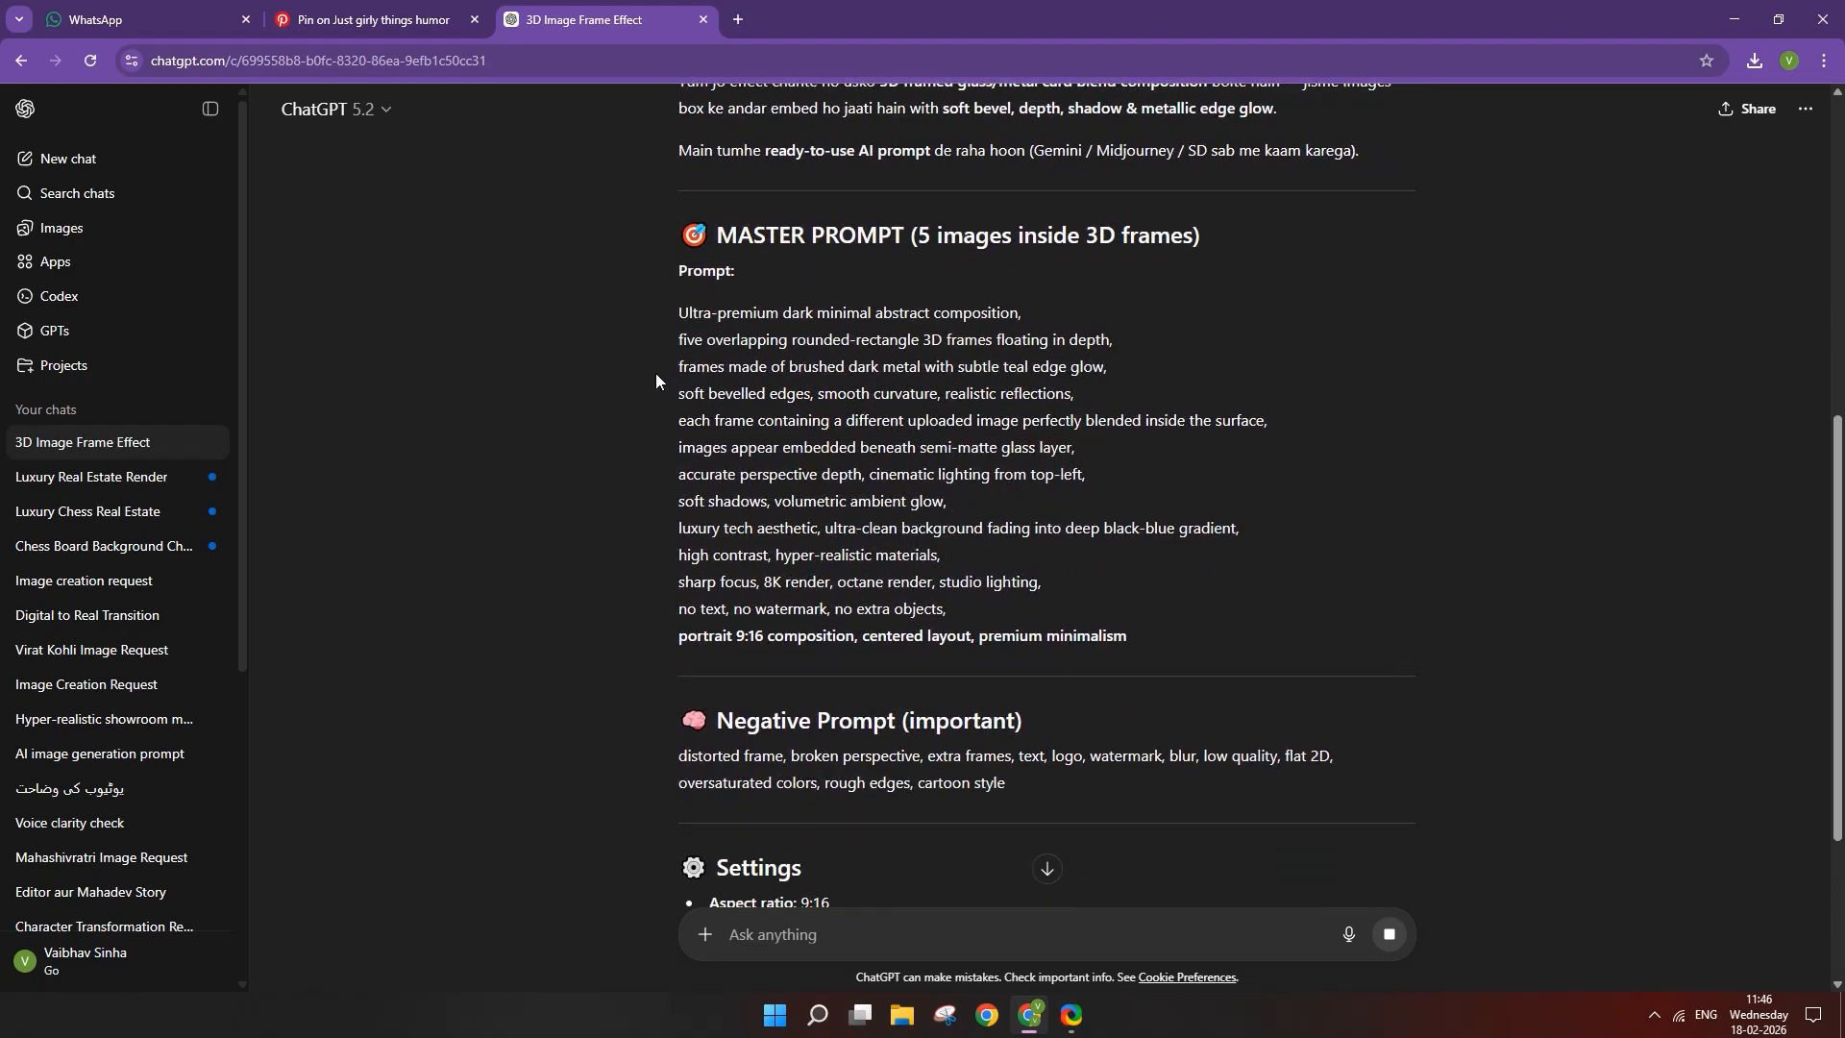
Copy the full text of the master prompt for five images inside 3D frames from the reply.
{"action": "left_click_drag", "start_coordinate": [642, 301], "coordinate": [1343, 678]}
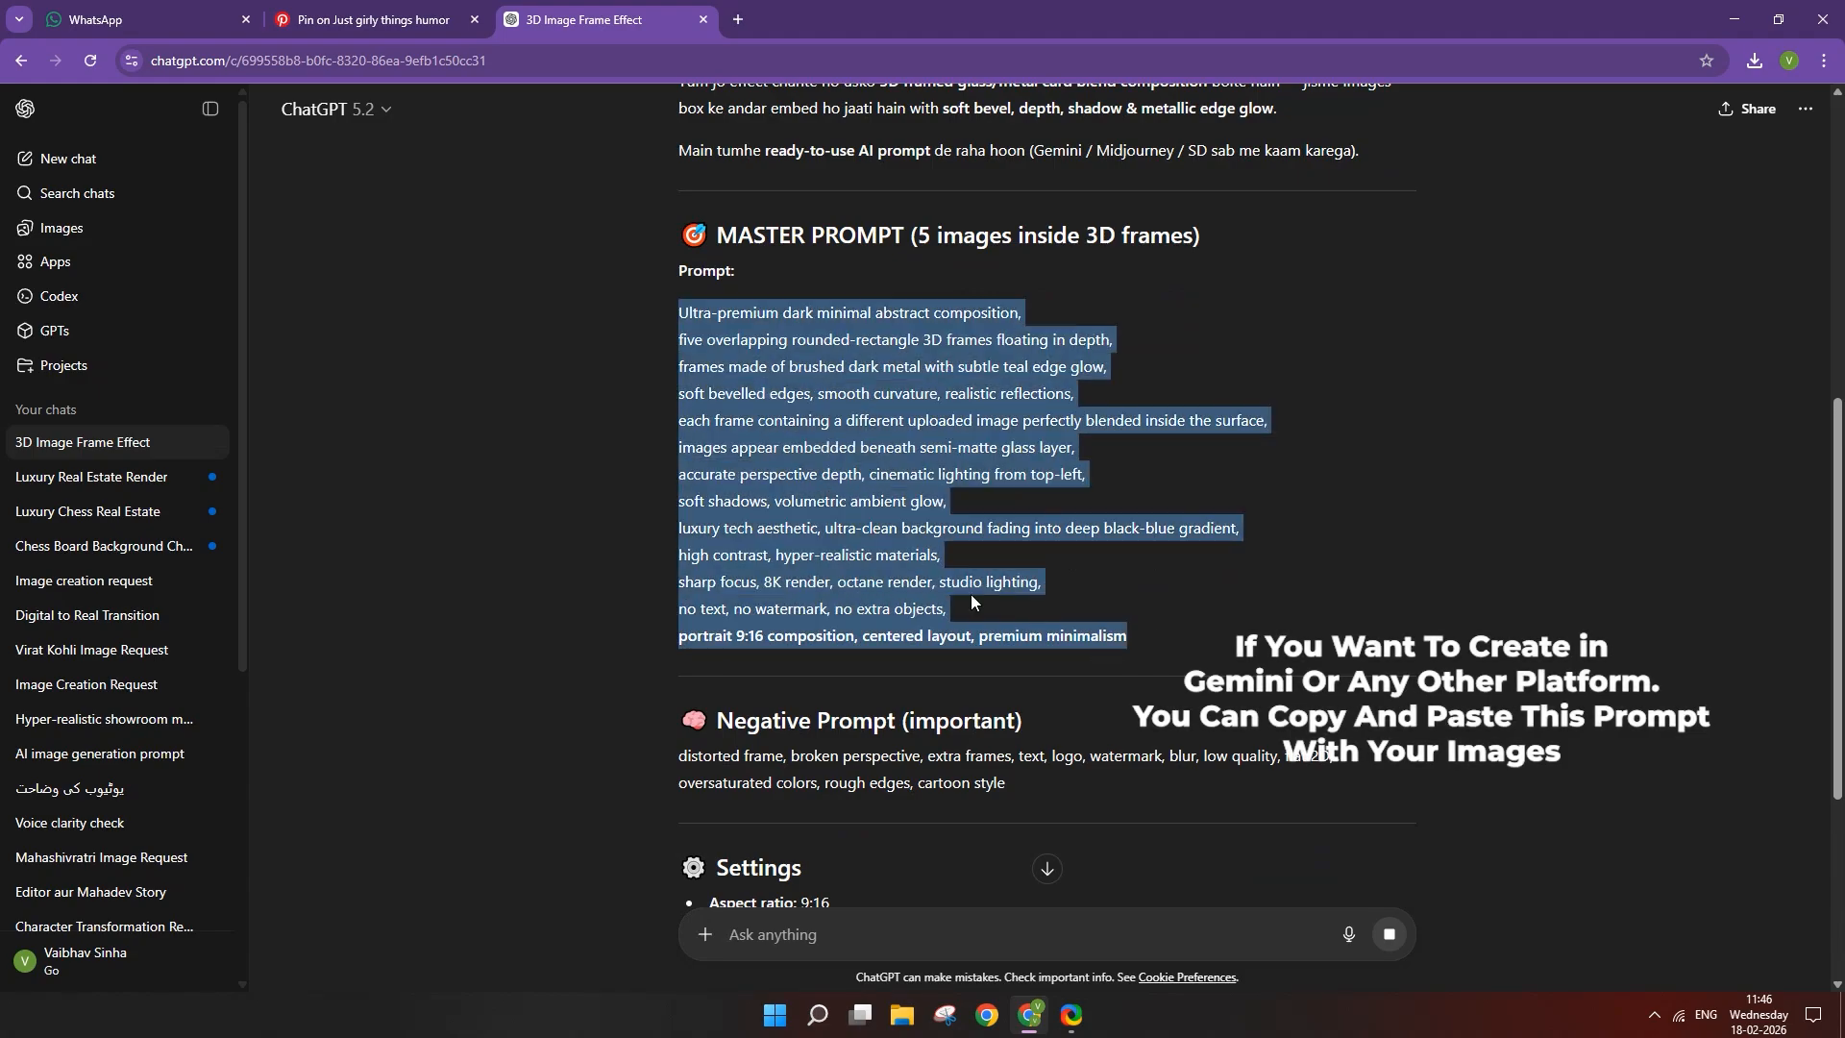
{"action": "right_click", "coordinate": [866, 441]}
{"action": "left_click", "coordinate": [895, 459]}
{"action": "scroll", "coordinate": [895, 701], "scroll_direction": "down", "scroll_amount": 5}
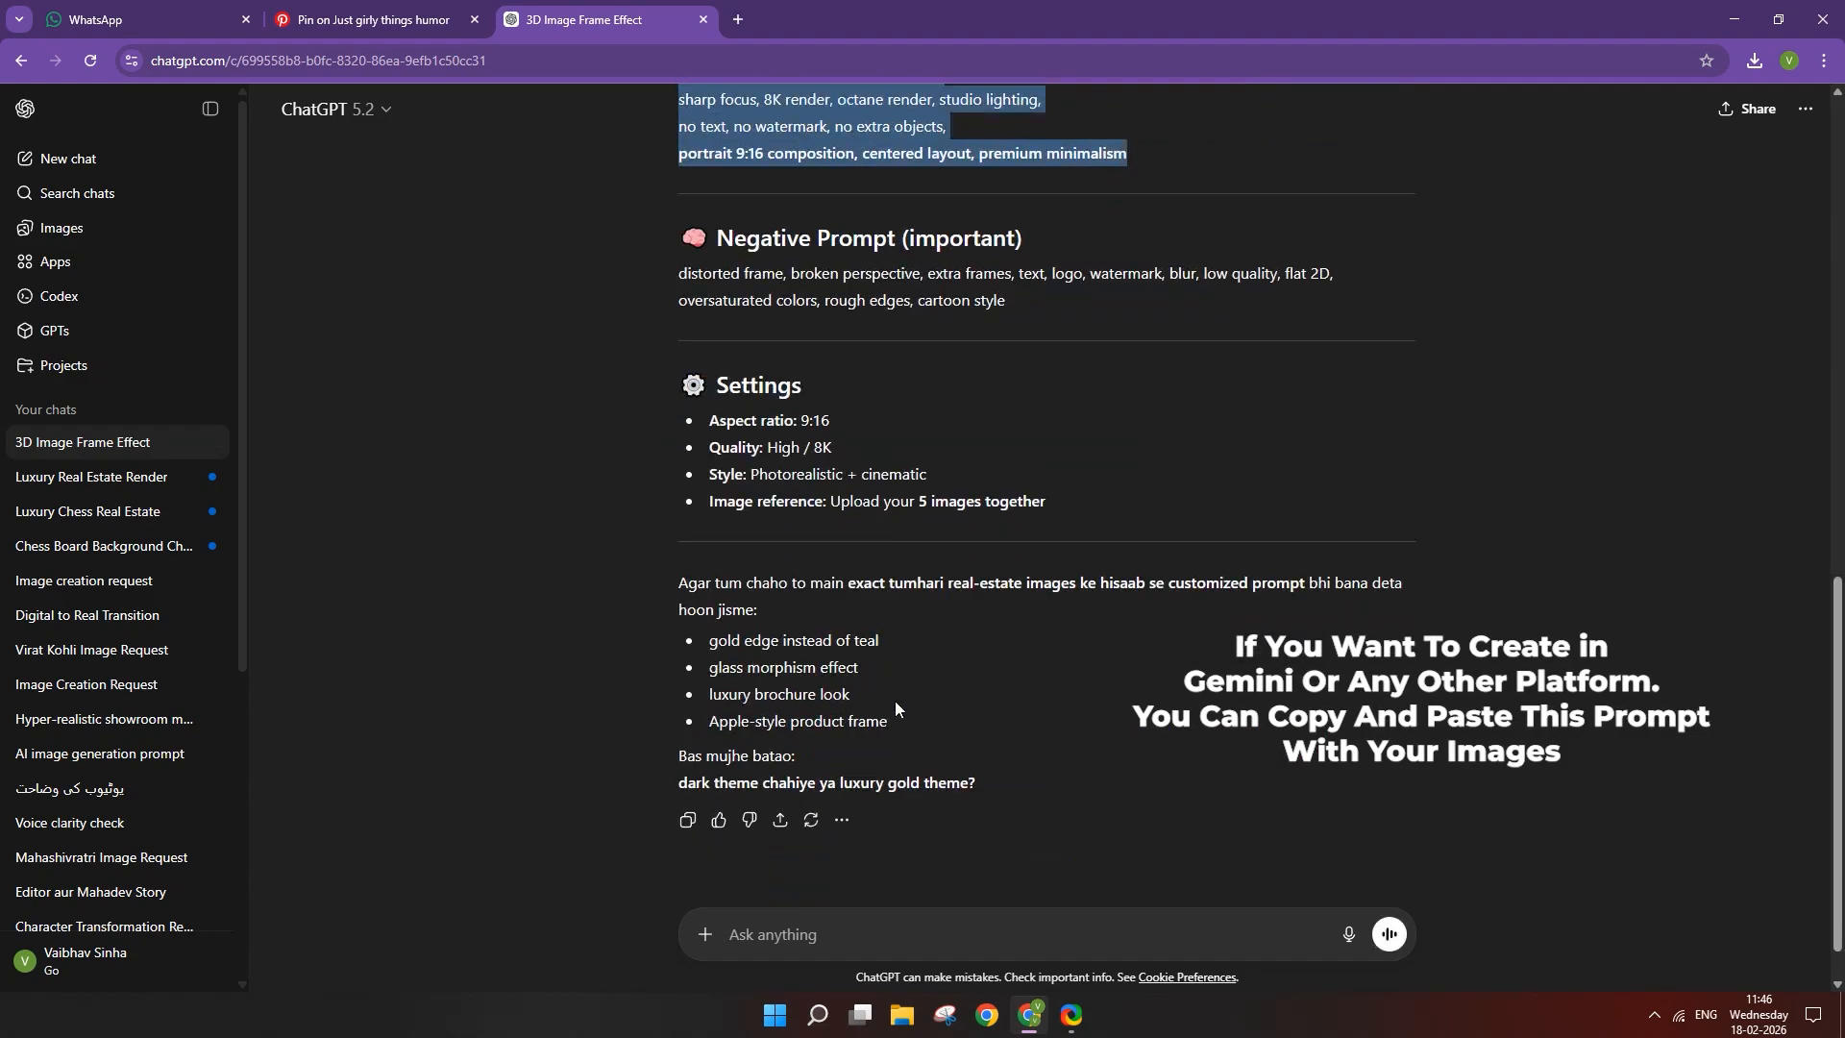
Start a file upload for the chat and browse to the Files folder of Q Bizz under Raipur projects.
{"action": "left_click", "coordinate": [825, 928]}
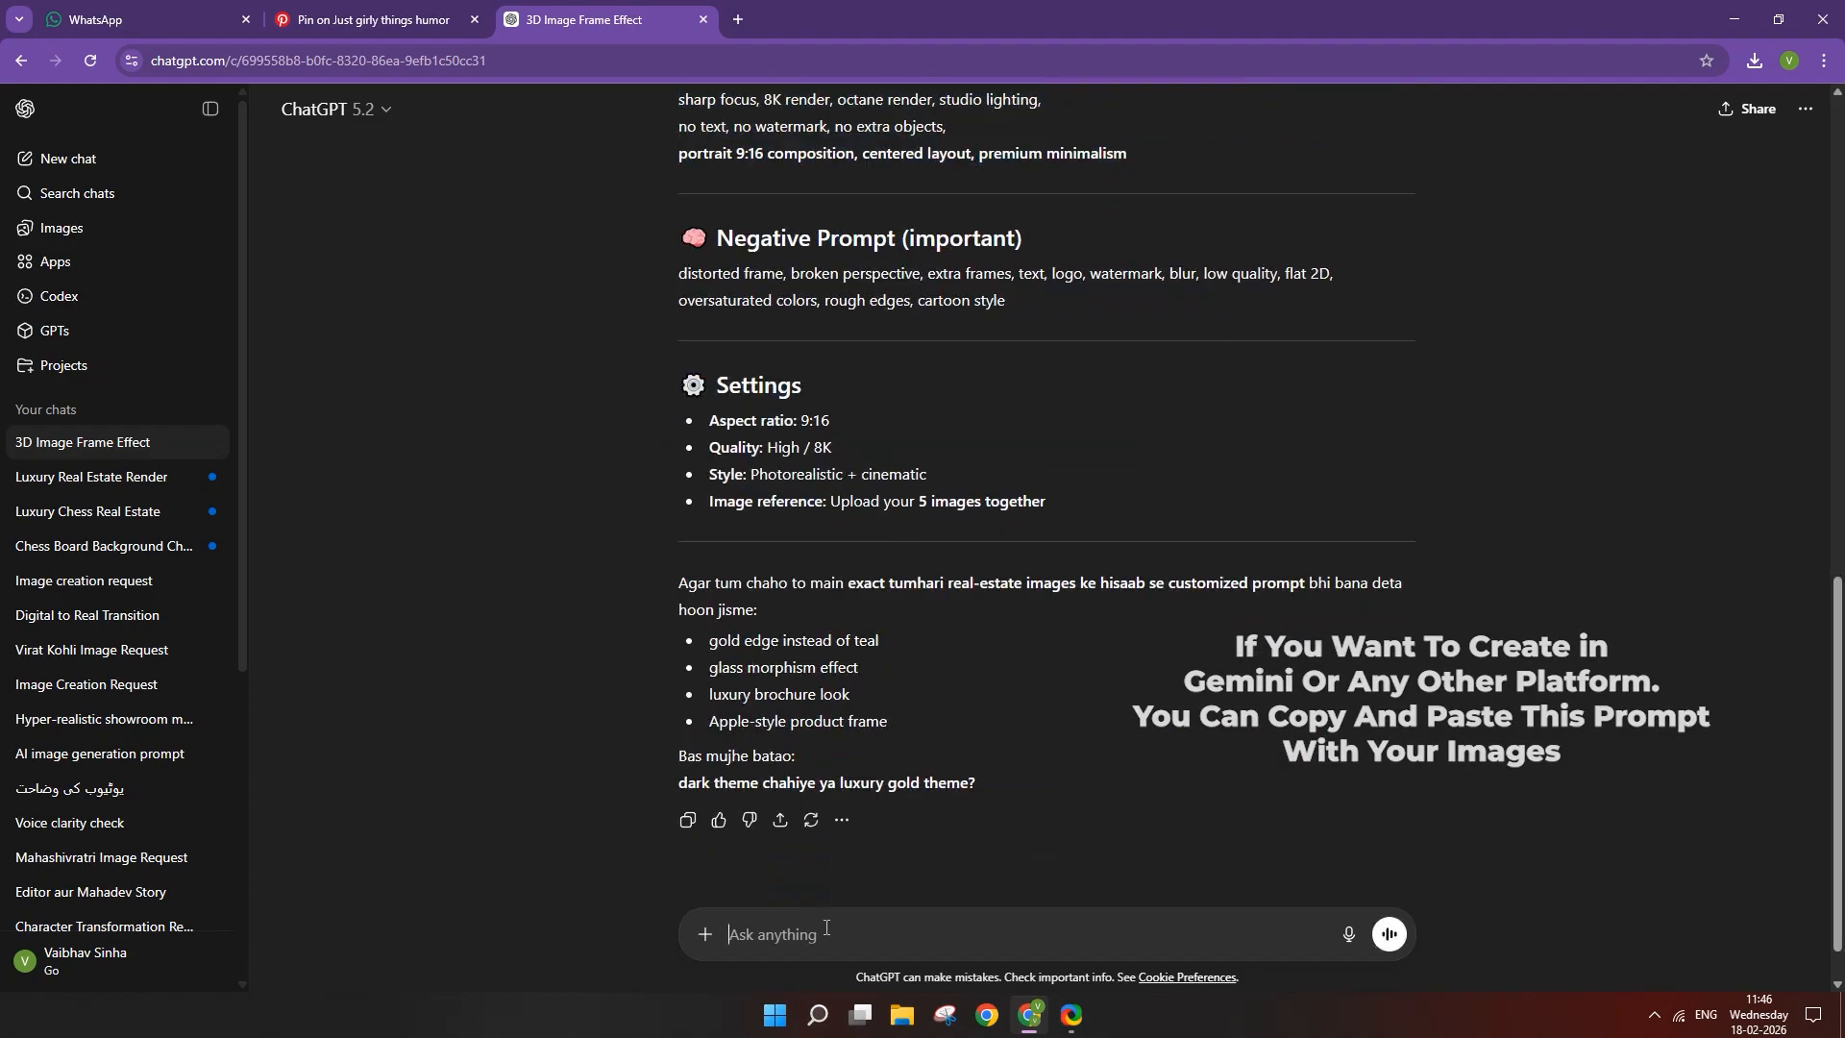
{"action": "left_click", "coordinate": [705, 935]}
{"action": "left_click", "coordinate": [766, 720]}
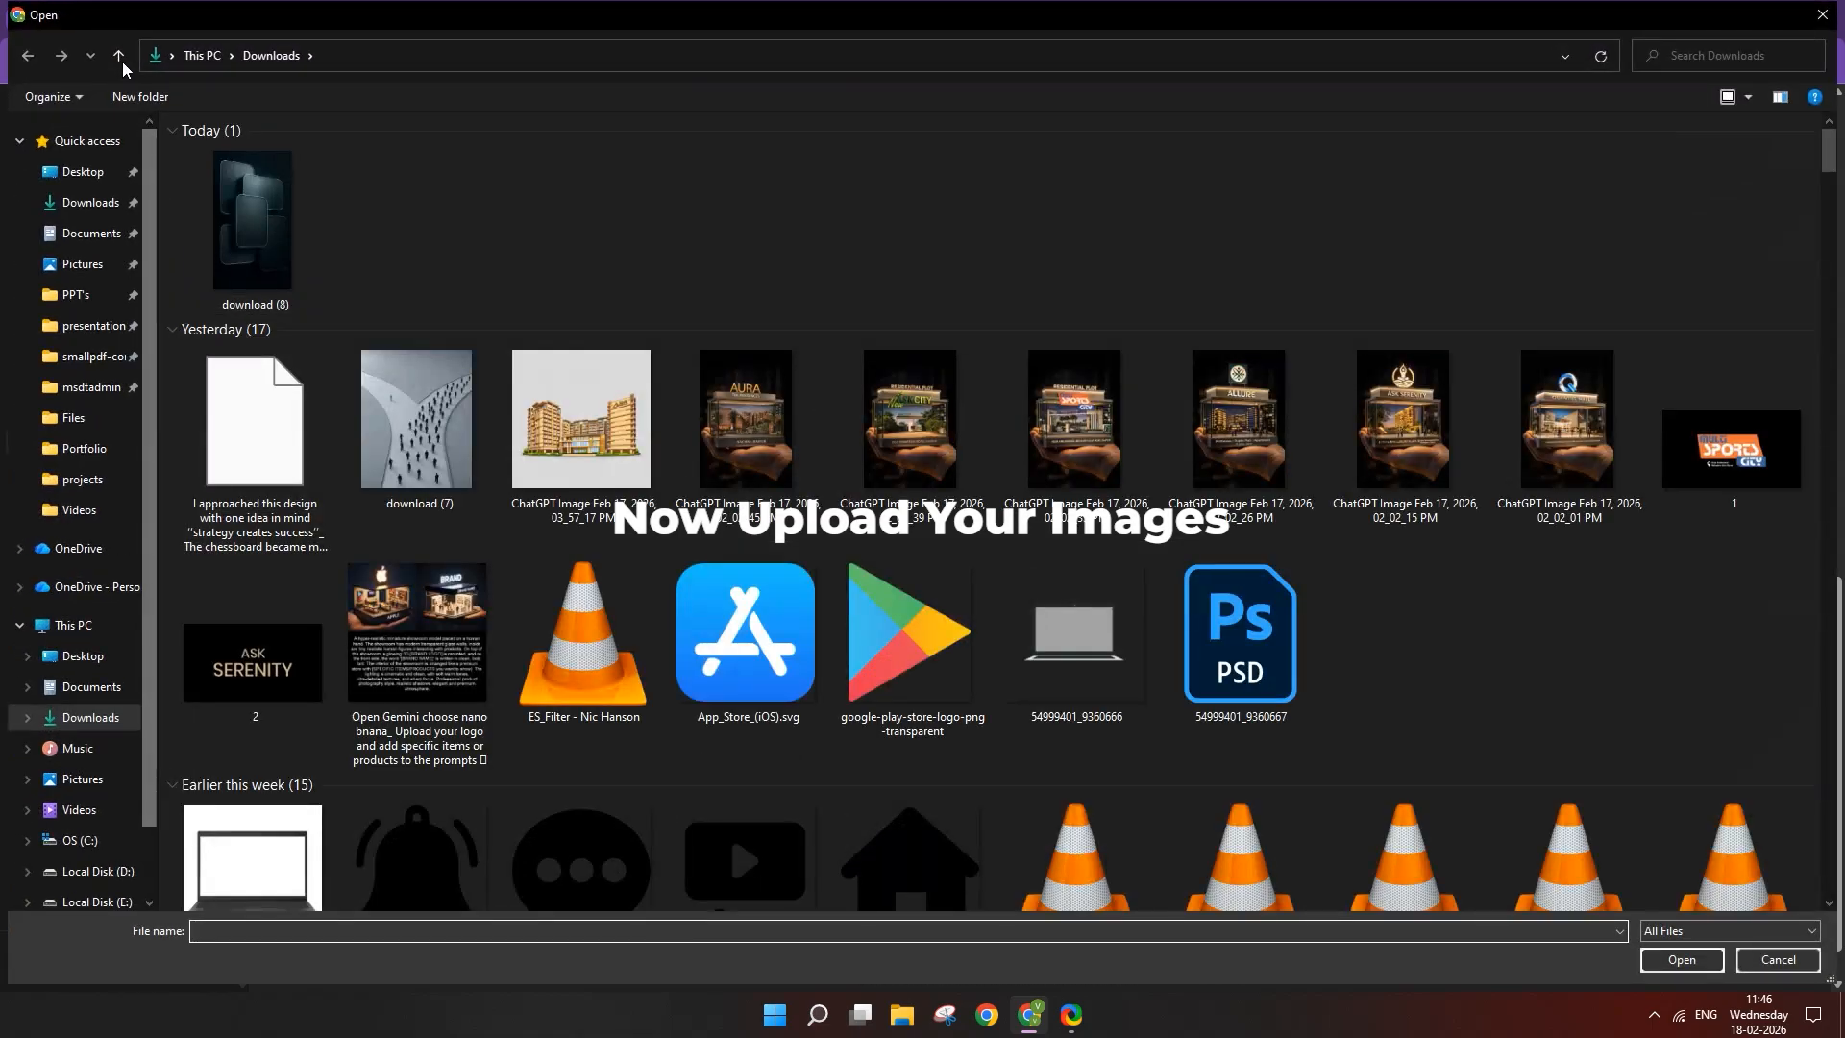
{"action": "left_click", "coordinate": [120, 55]}
{"action": "double_click", "coordinate": [731, 252]}
{"action": "double_click", "coordinate": [423, 275]}
{"action": "double_click", "coordinate": [404, 155]}
{"action": "double_click", "coordinate": [434, 423]}
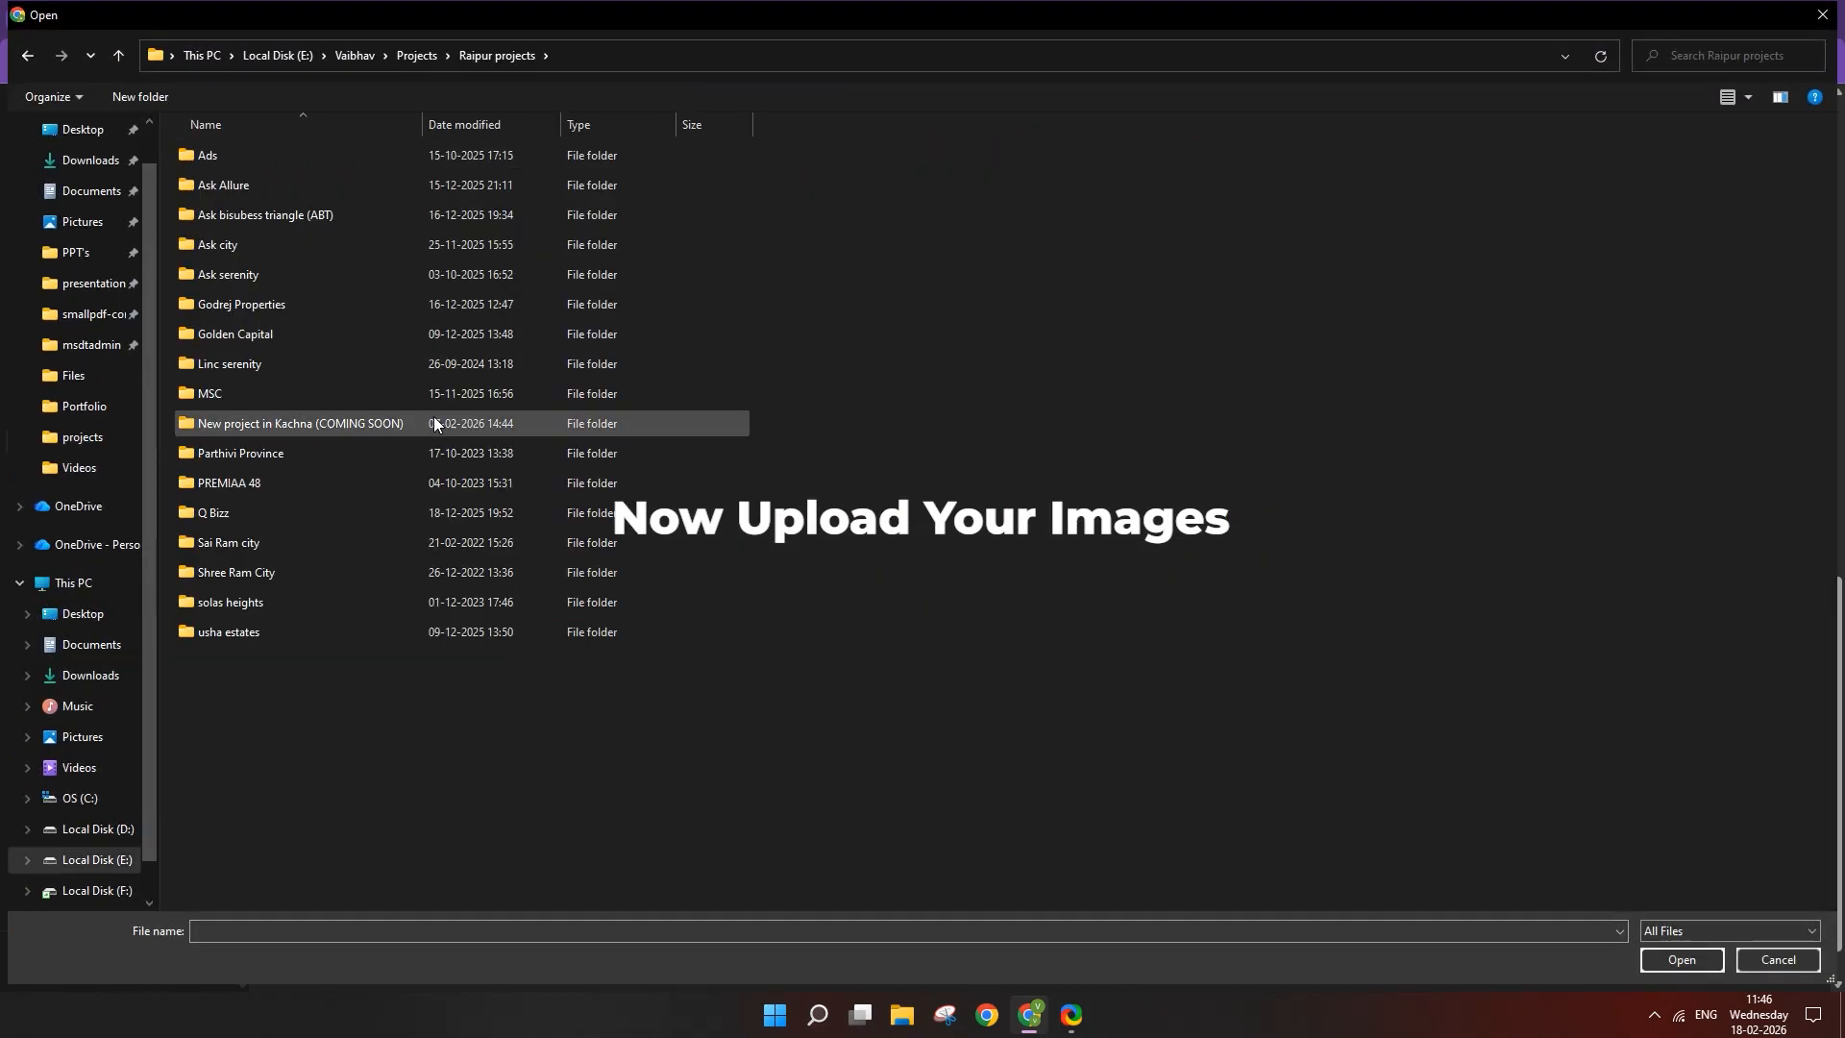
{"action": "double_click", "coordinate": [260, 513]}
{"action": "double_click", "coordinate": [269, 192]}
{"action": "scroll", "coordinate": [1005, 600], "scroll_direction": "down", "scroll_amount": 7}
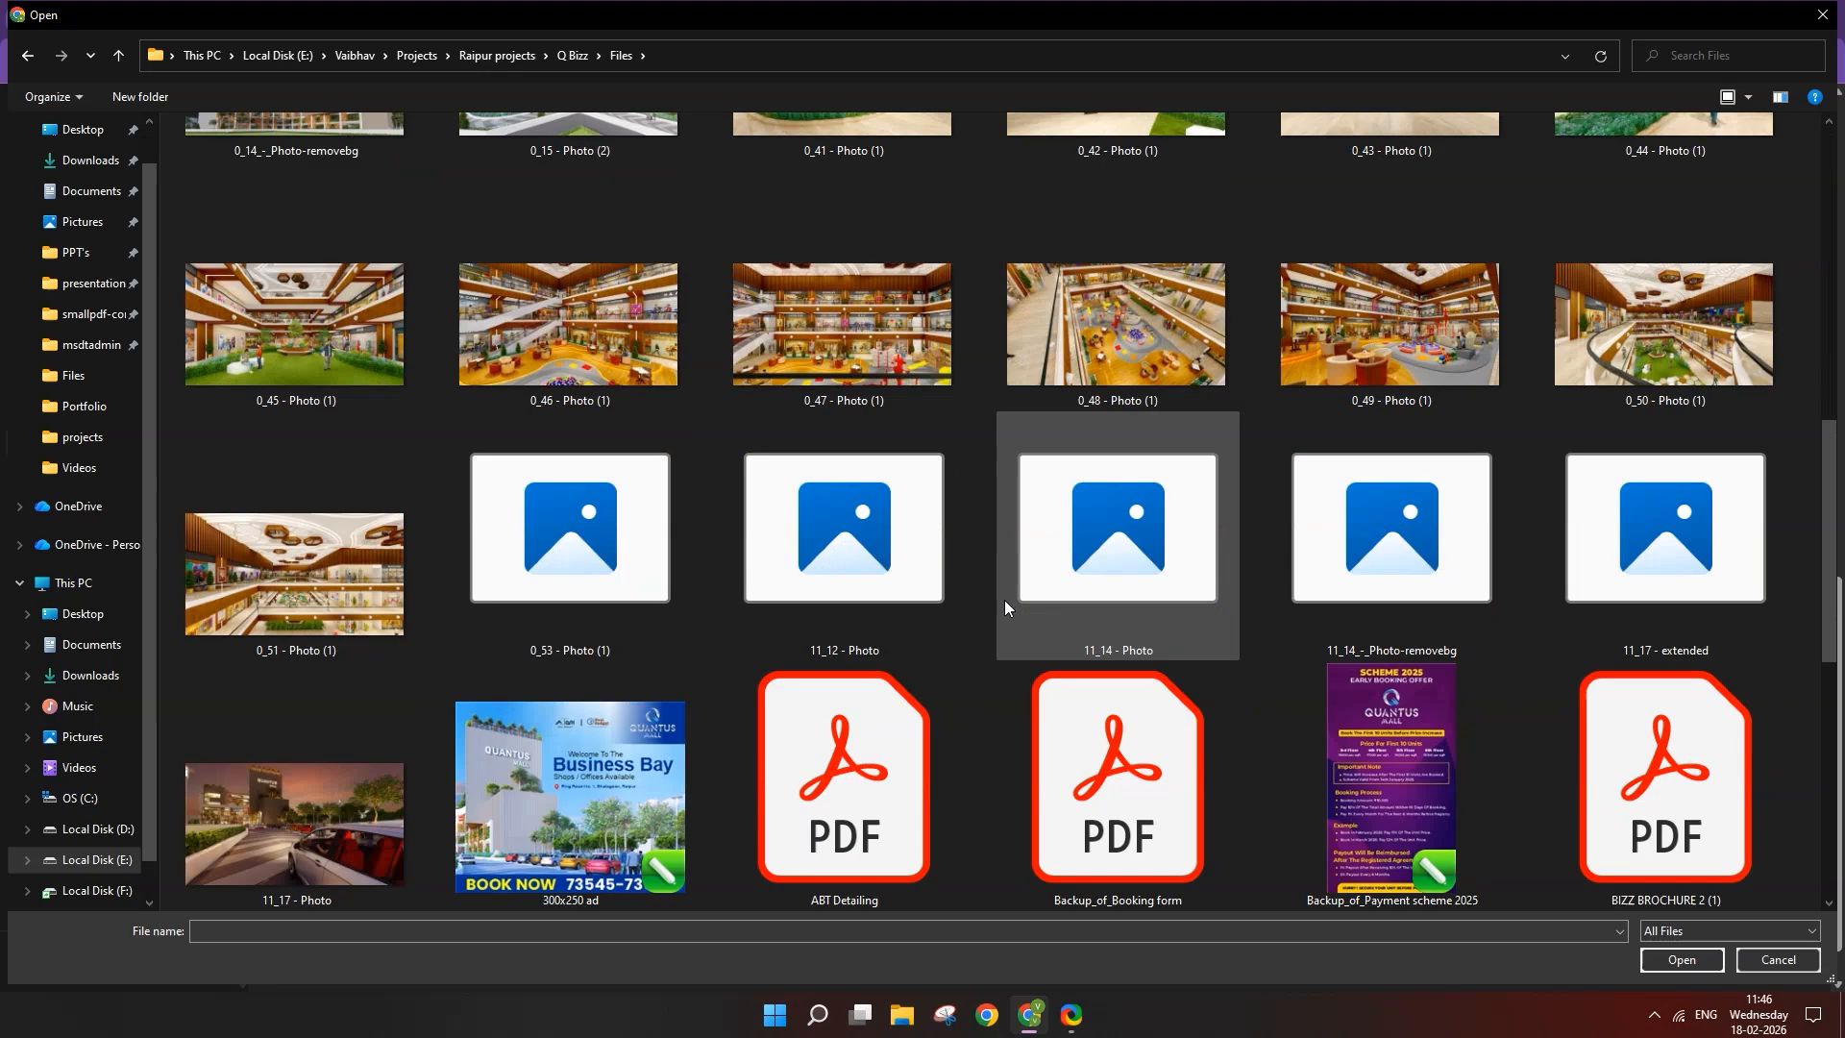
Attach five photos: 0_44 - Photo (1), 0_51 - Photo (1), 11_12 - Photo, 11_17 - extended and WhatsApp Image 2024-03-11 at 3.08.02 PM (1).
{"action": "left_click", "coordinate": [1664, 384]}
{"action": "left_click", "coordinate": [842, 427], "text": "ctrl"}
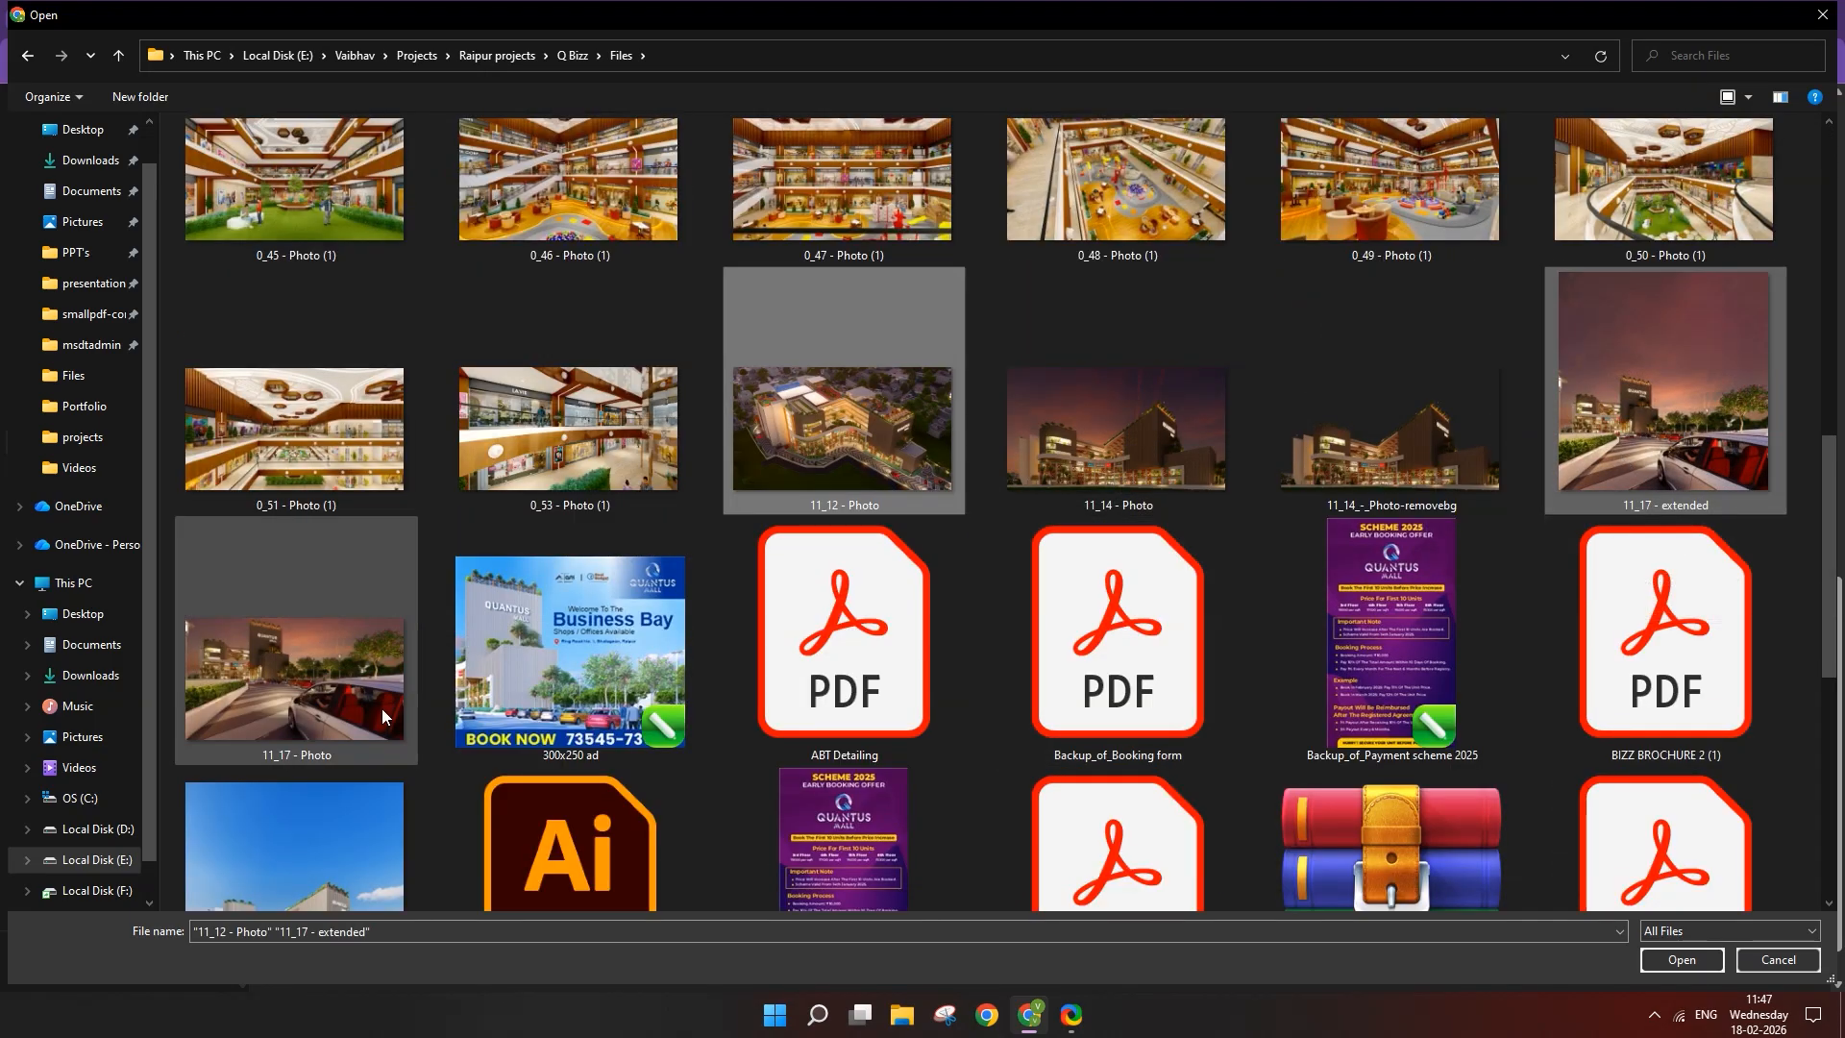
{"action": "scroll", "coordinate": [796, 688], "scroll_direction": "down", "scroll_amount": 3}
{"action": "left_click", "coordinate": [1160, 820], "text": "ctrl"}
{"action": "scroll", "coordinate": [517, 793], "scroll_direction": "down", "scroll_amount": 3}
{"action": "scroll", "coordinate": [309, 287], "scroll_direction": "up", "scroll_amount": 5}
{"action": "left_click", "coordinate": [309, 287], "text": "ctrl"}
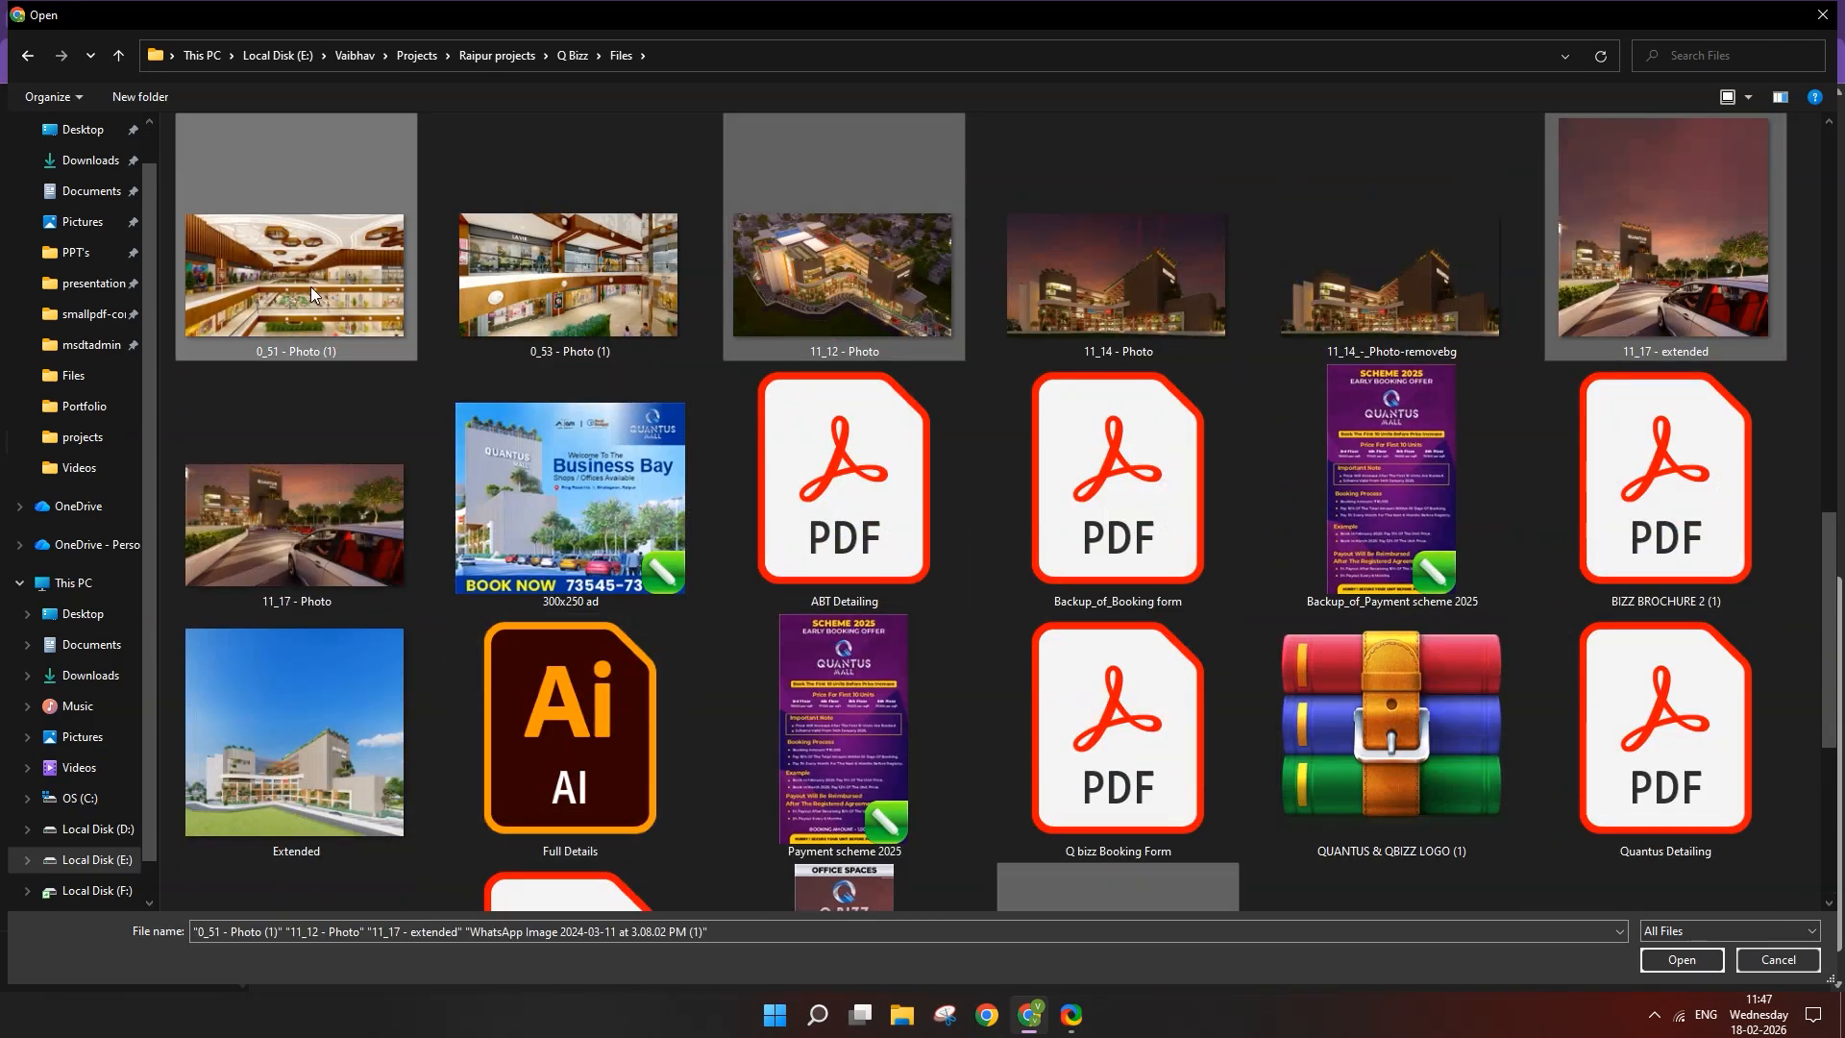
{"action": "scroll", "coordinate": [768, 771], "scroll_direction": "up", "scroll_amount": 5}
{"action": "scroll", "coordinate": [821, 724], "scroll_direction": "up", "scroll_amount": 5}
{"action": "scroll", "coordinate": [1057, 745], "scroll_direction": "down", "scroll_amount": 10}
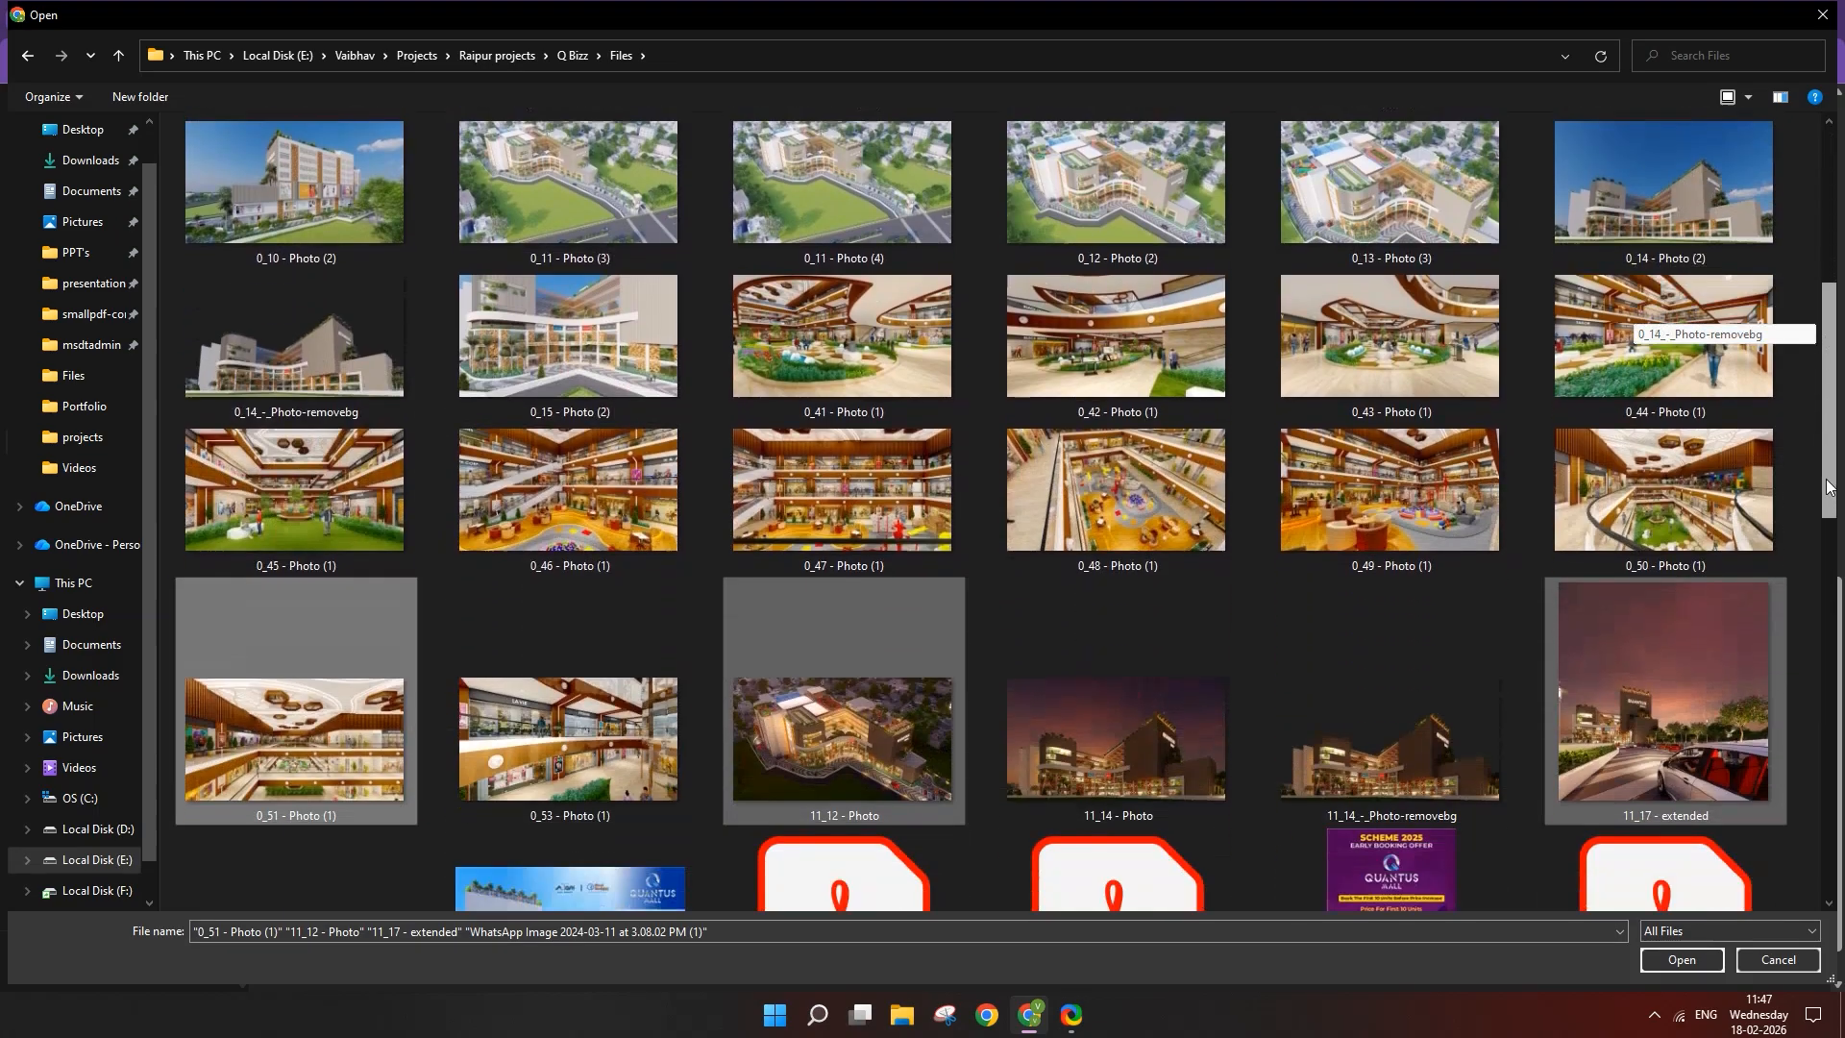
{"action": "scroll", "coordinate": [1289, 764], "scroll_direction": "up", "scroll_amount": 5}
{"action": "left_click", "coordinate": [1664, 351], "text": "ctrl"}
{"action": "left_click", "coordinate": [1680, 959]}
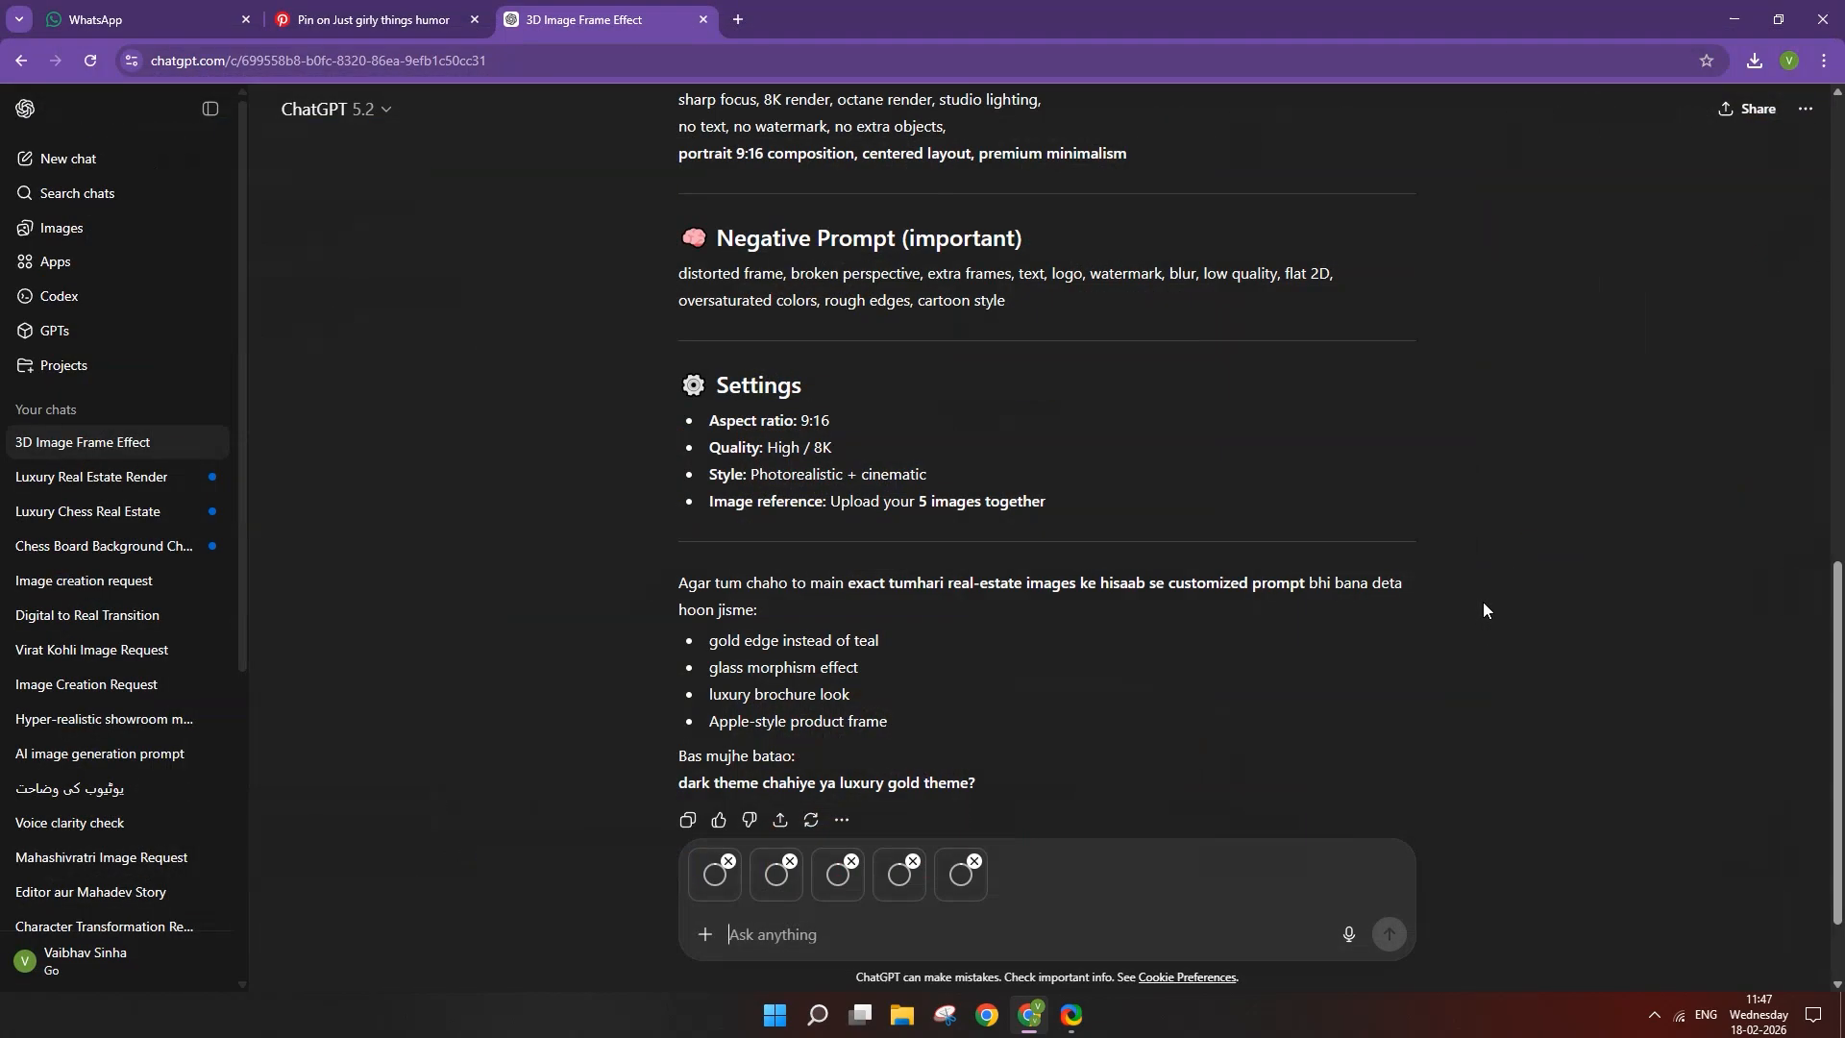
Send the instruction "create image" together with the five attached photos.
{"action": "type", "text": "create image"}
{"action": "scroll", "coordinate": [1172, 705], "scroll_direction": "down", "scroll_amount": 2}
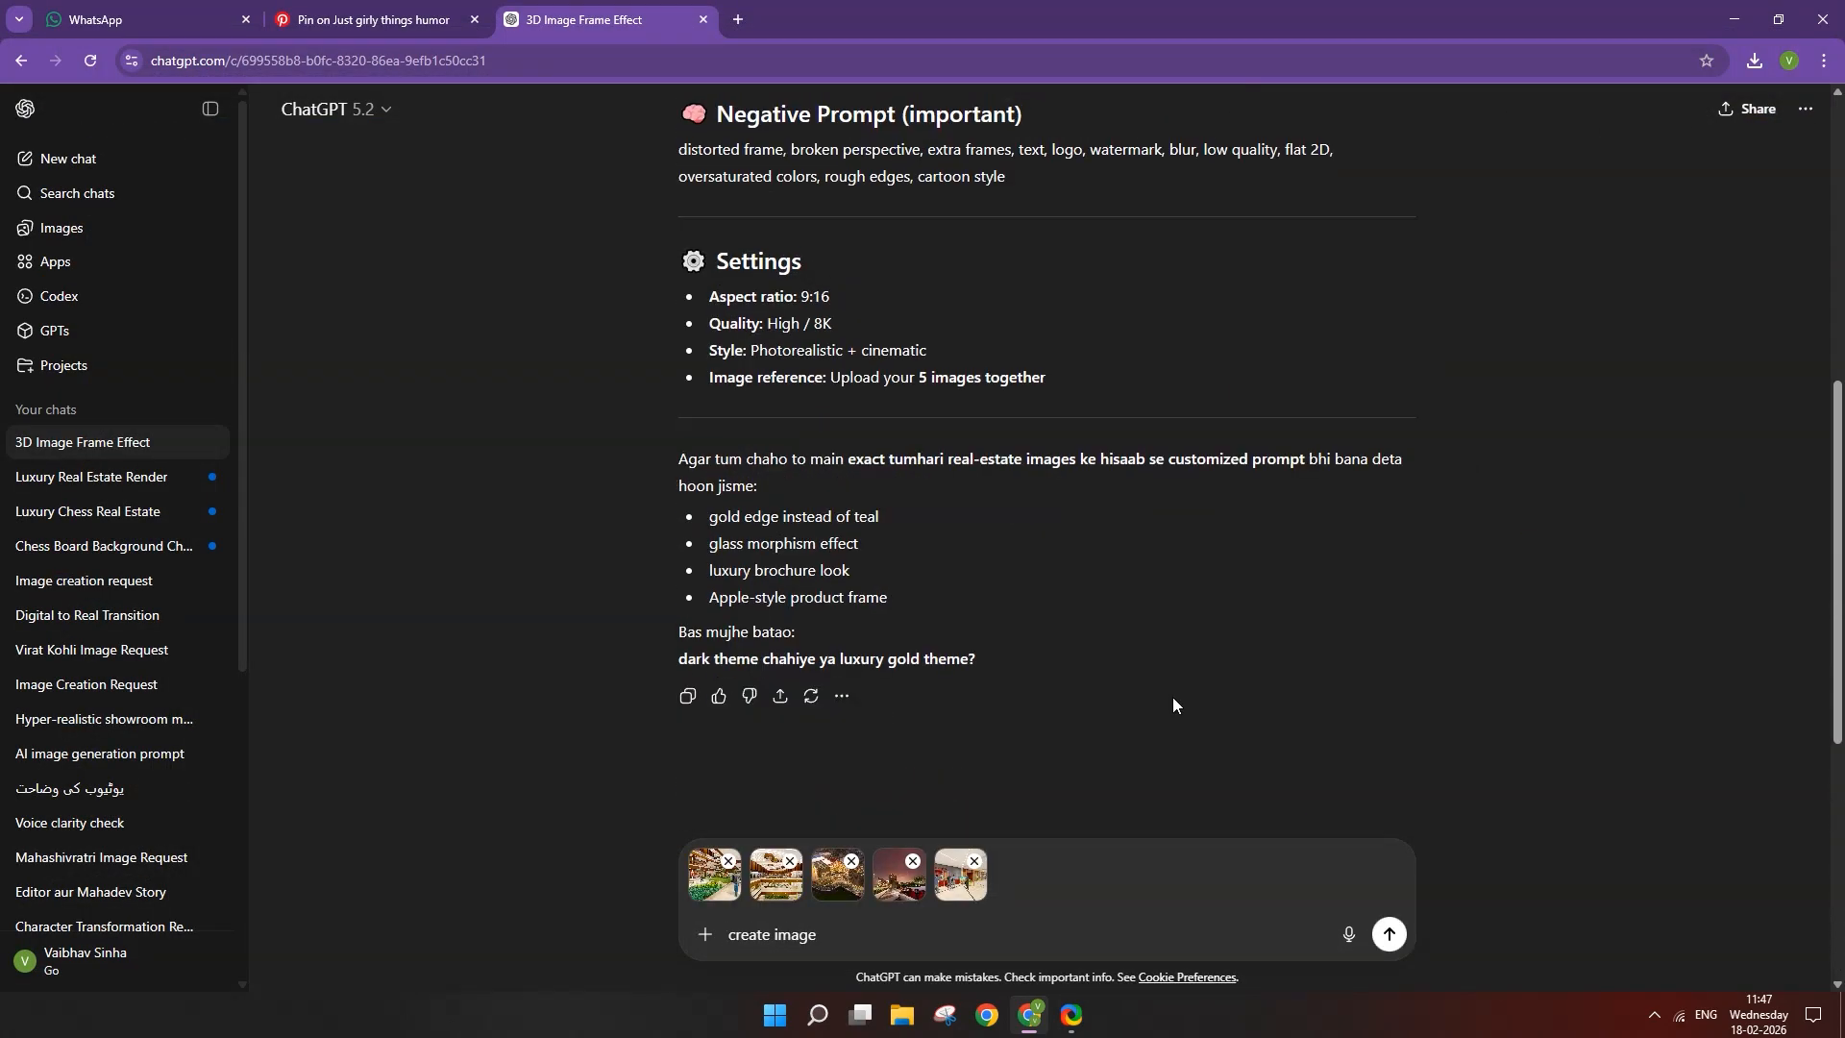
{"action": "left_click", "coordinate": [1390, 935]}
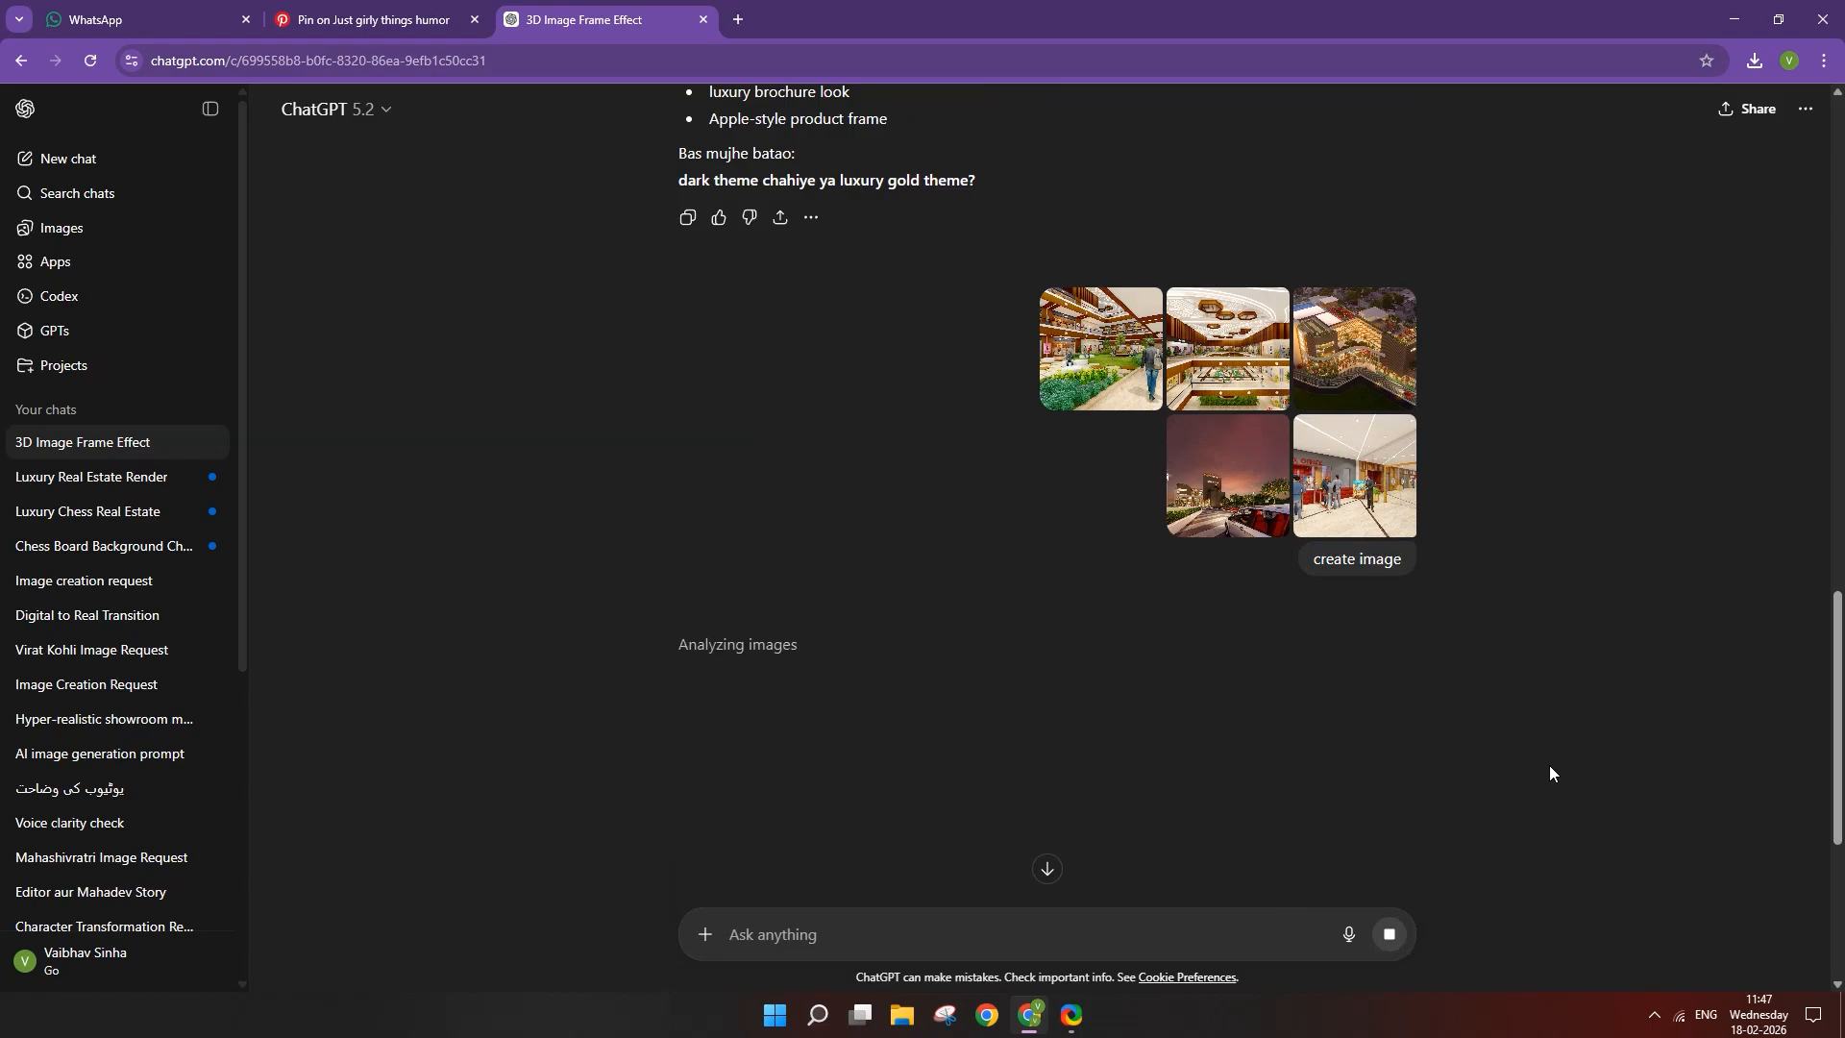
{"action": "scroll", "coordinate": [1549, 765], "scroll_direction": "up", "scroll_amount": 2}
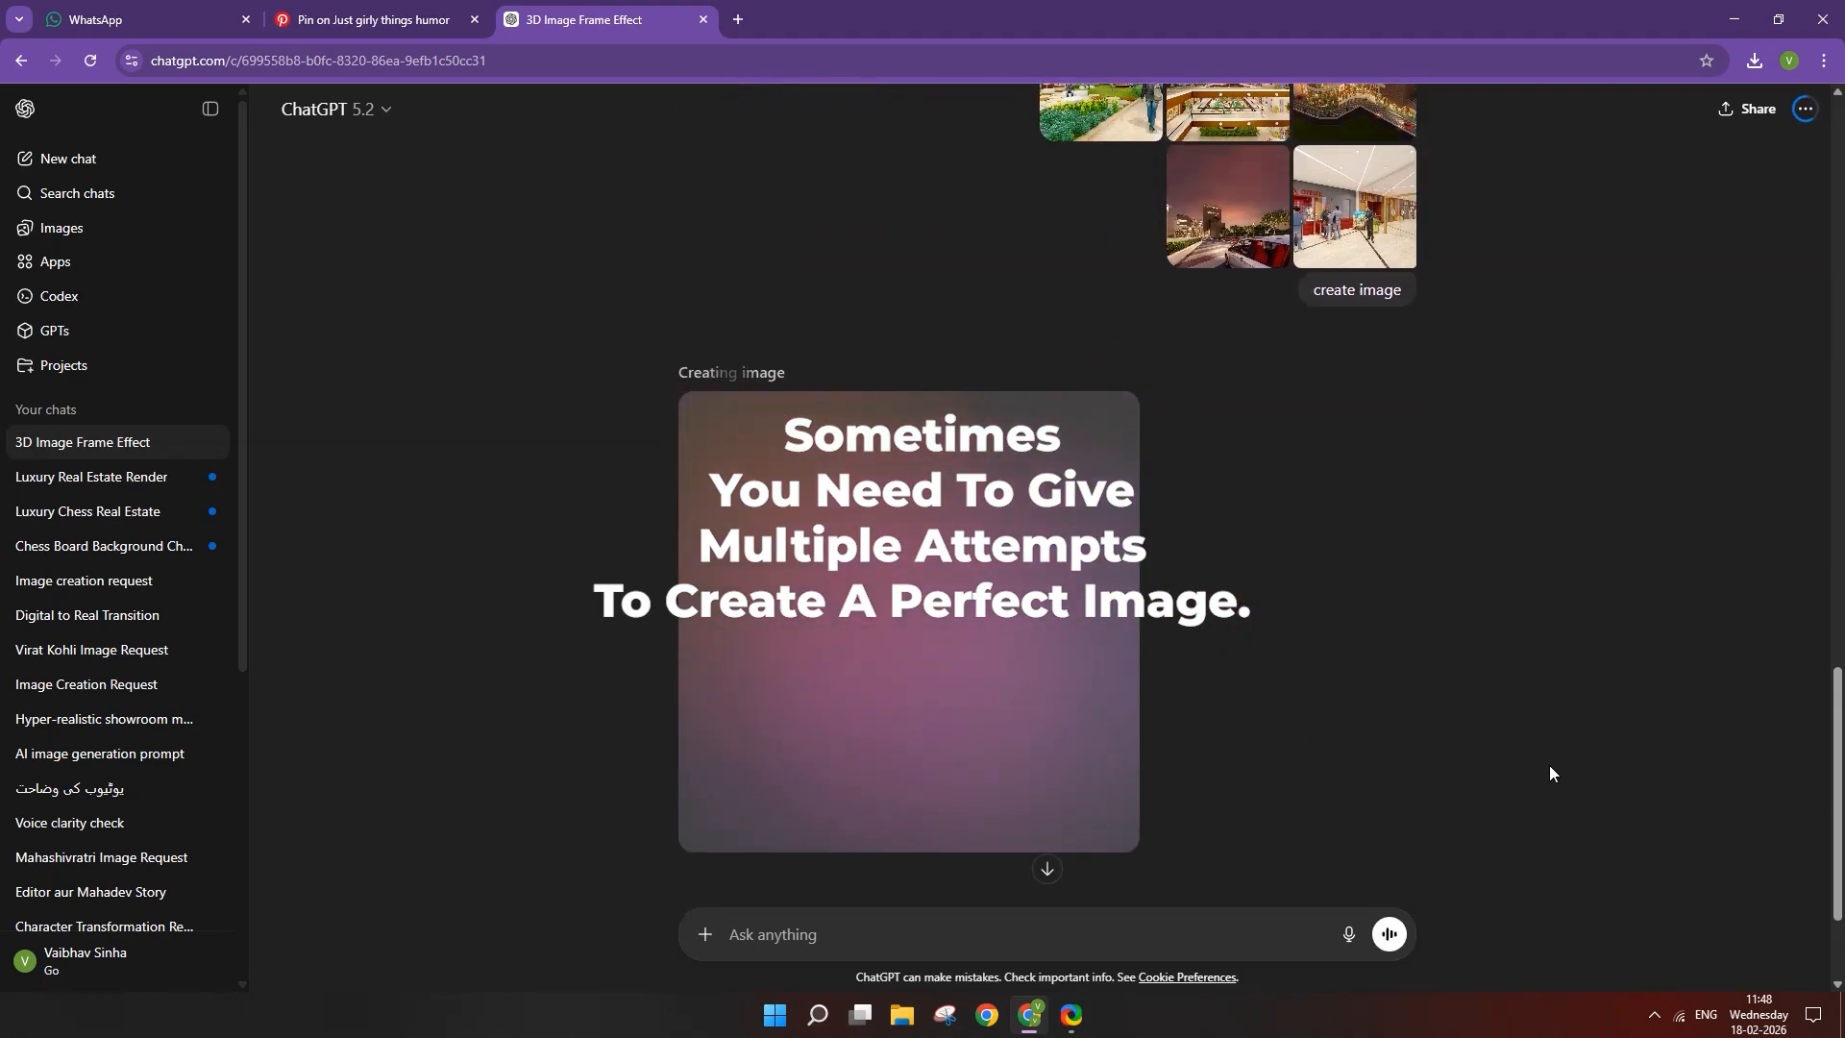
{"action": "scroll", "coordinate": [1549, 765], "scroll_direction": "up", "scroll_amount": 2}
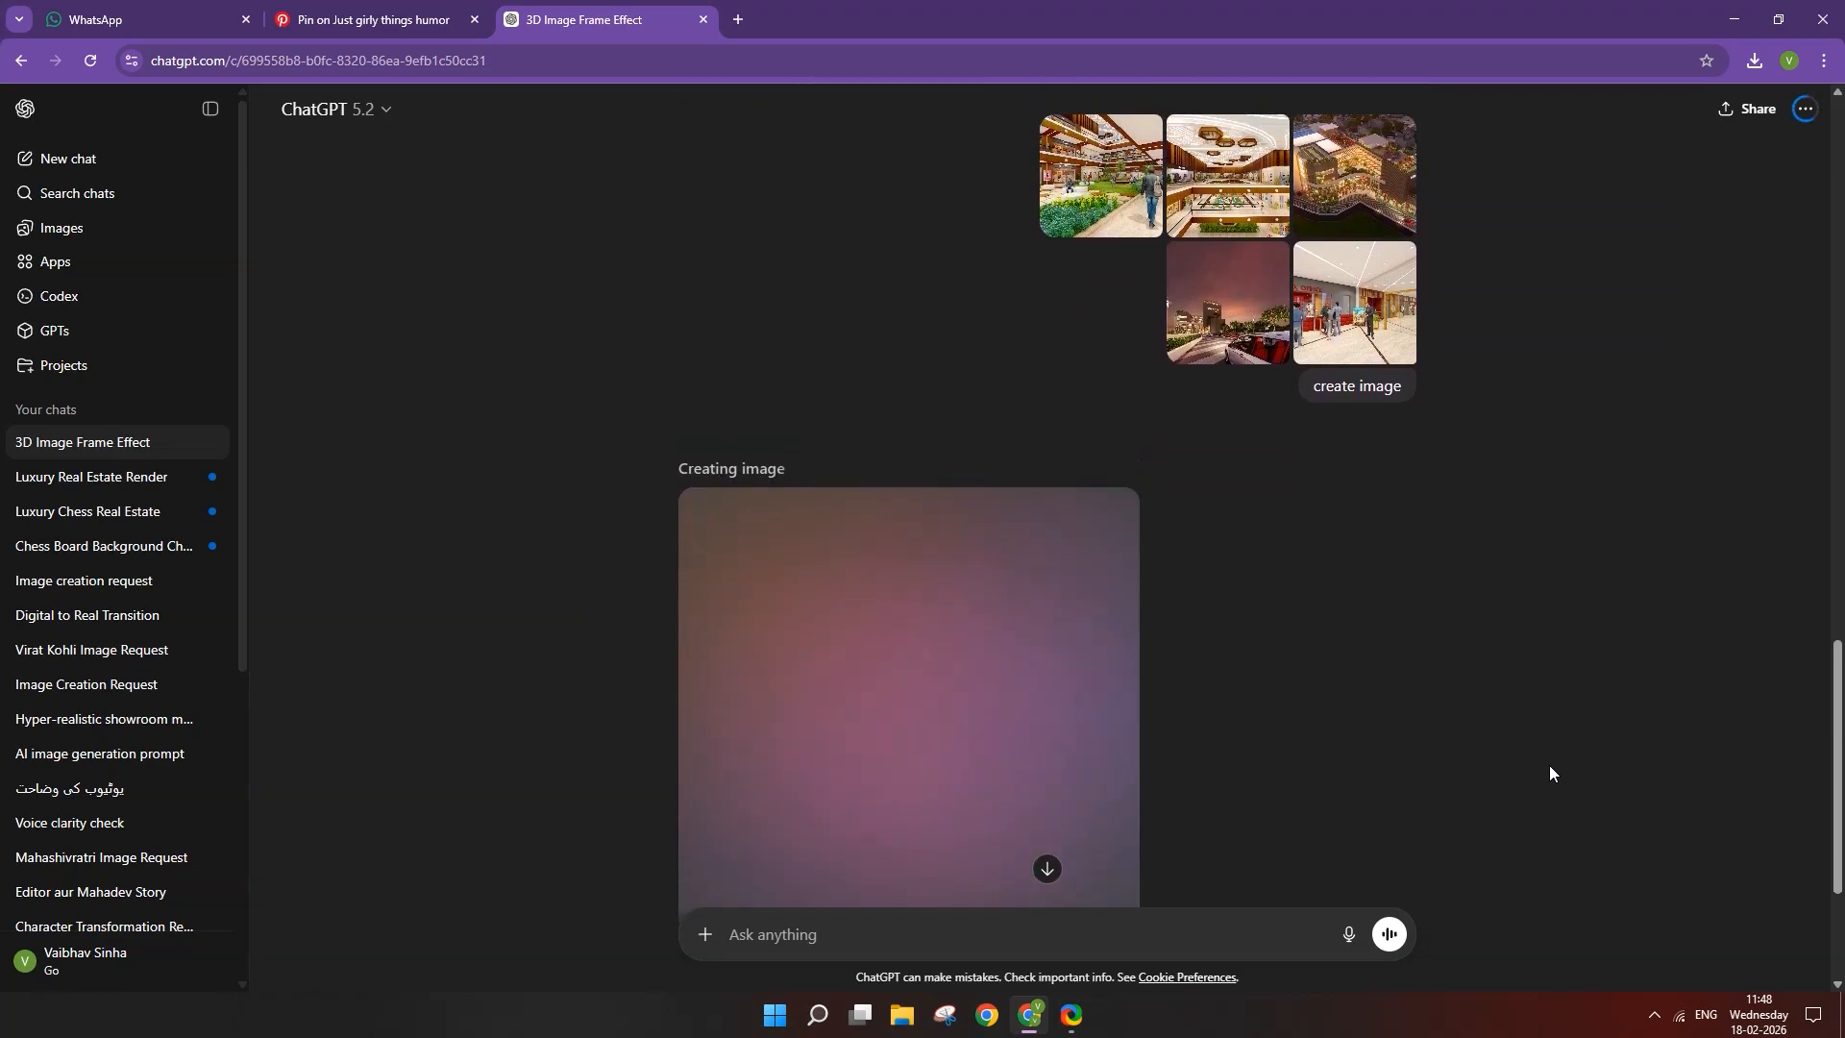
{"action": "scroll", "coordinate": [1549, 772], "scroll_direction": "down", "scroll_amount": 3}
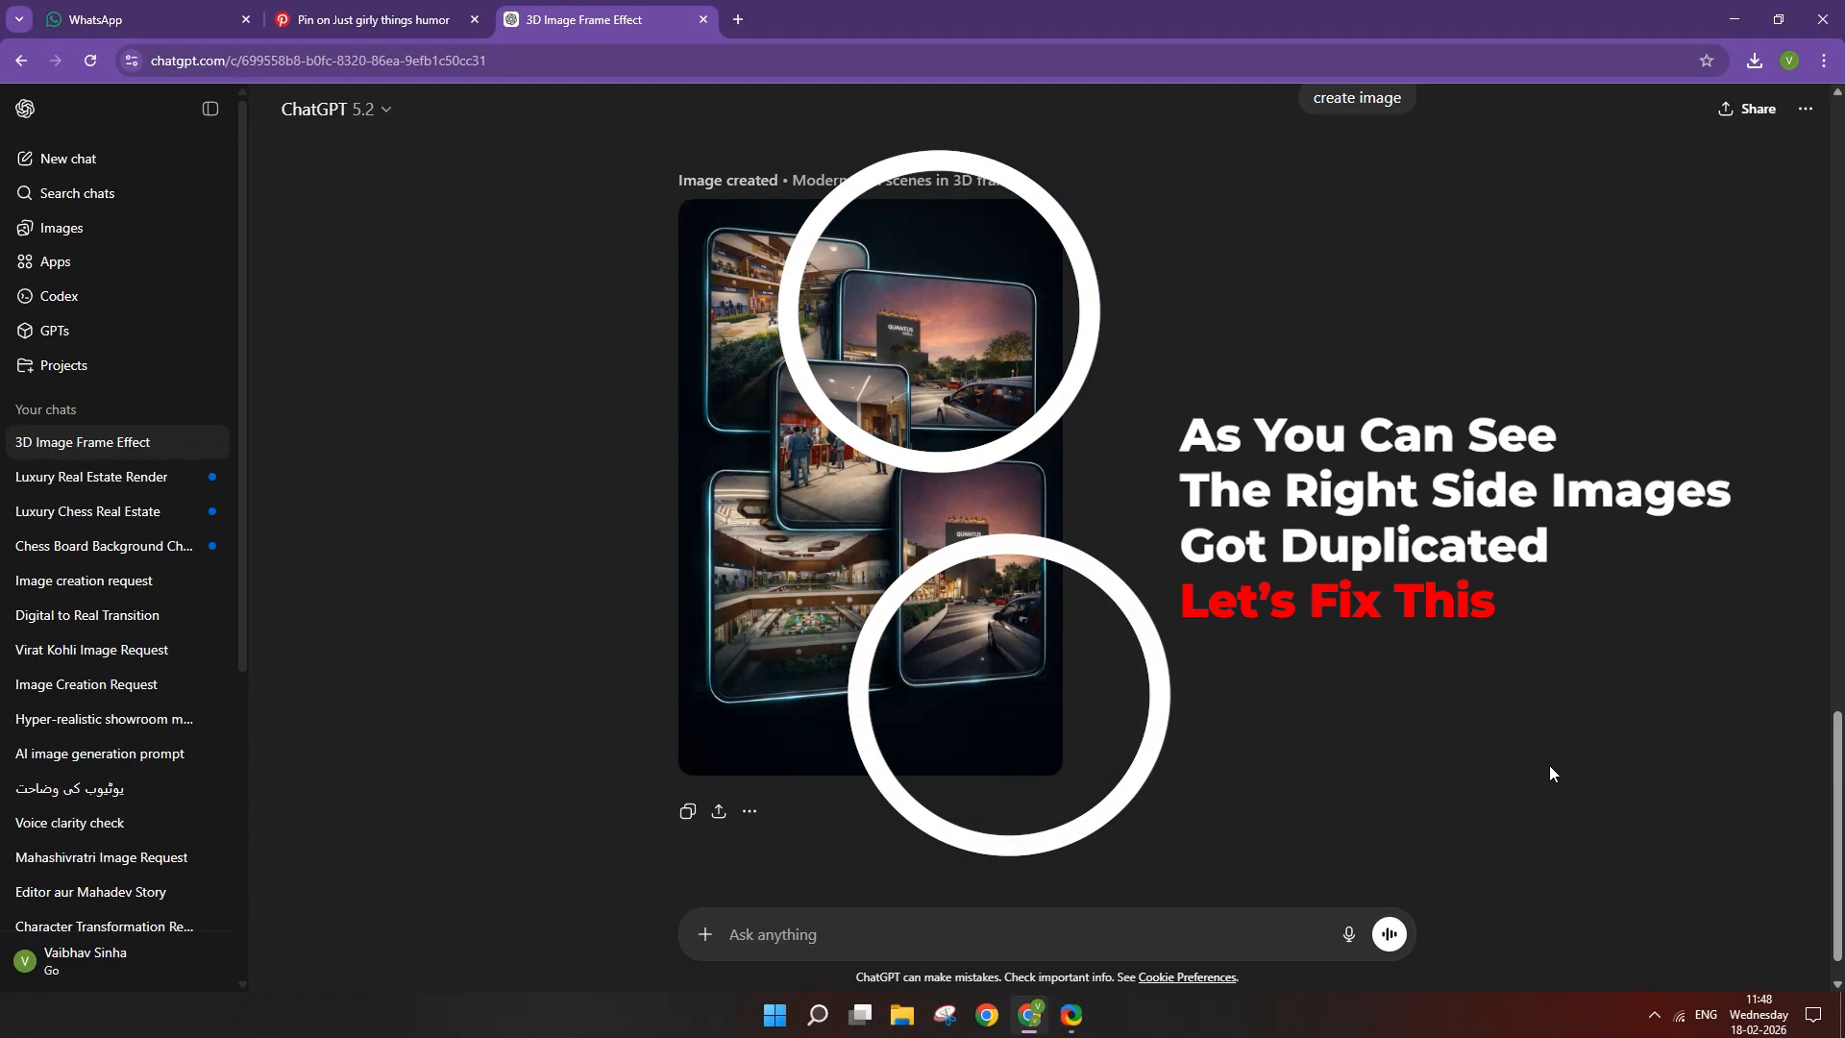
Write the correction "image repeat ho gai hai, maine jo image diya hai wo right side me jo image upar me hai, uske saath replace kar do".
{"action": "scroll", "coordinate": [1393, 629], "scroll_direction": "down", "scroll_amount": 1}
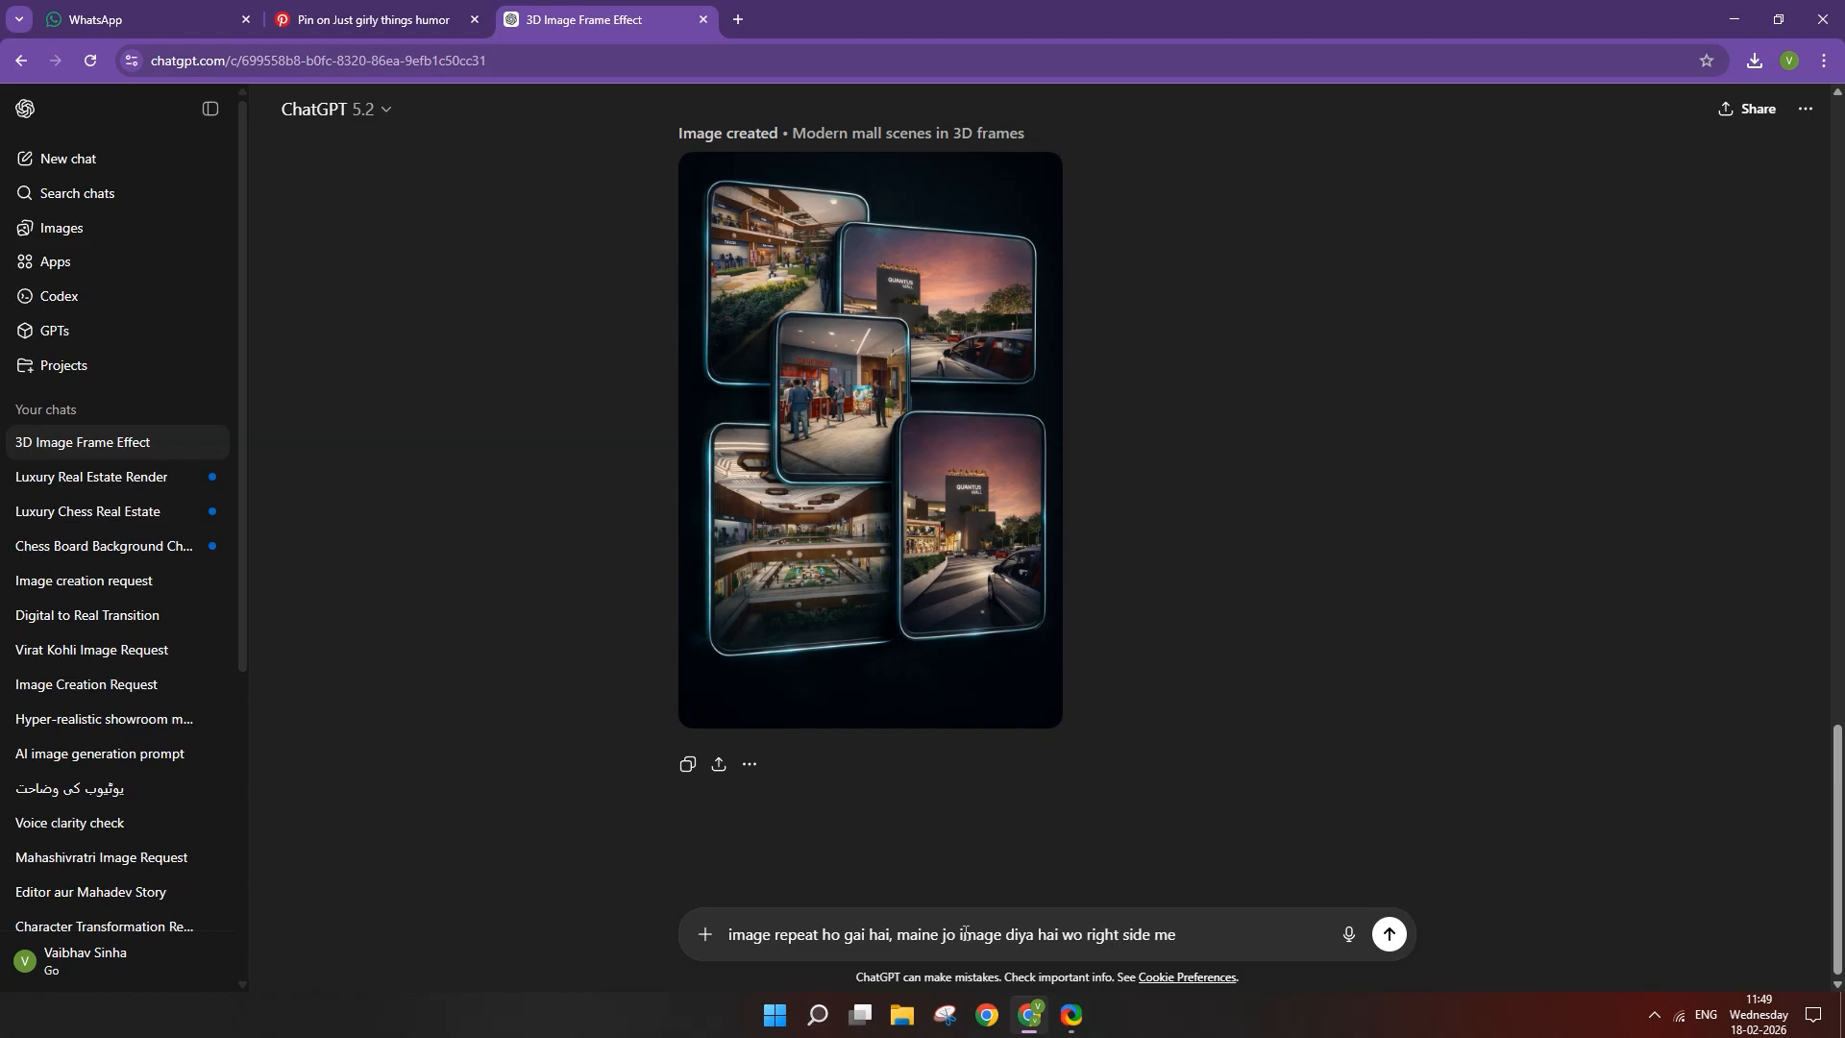
{"action": "type", "text": "me hai. uske saath"}
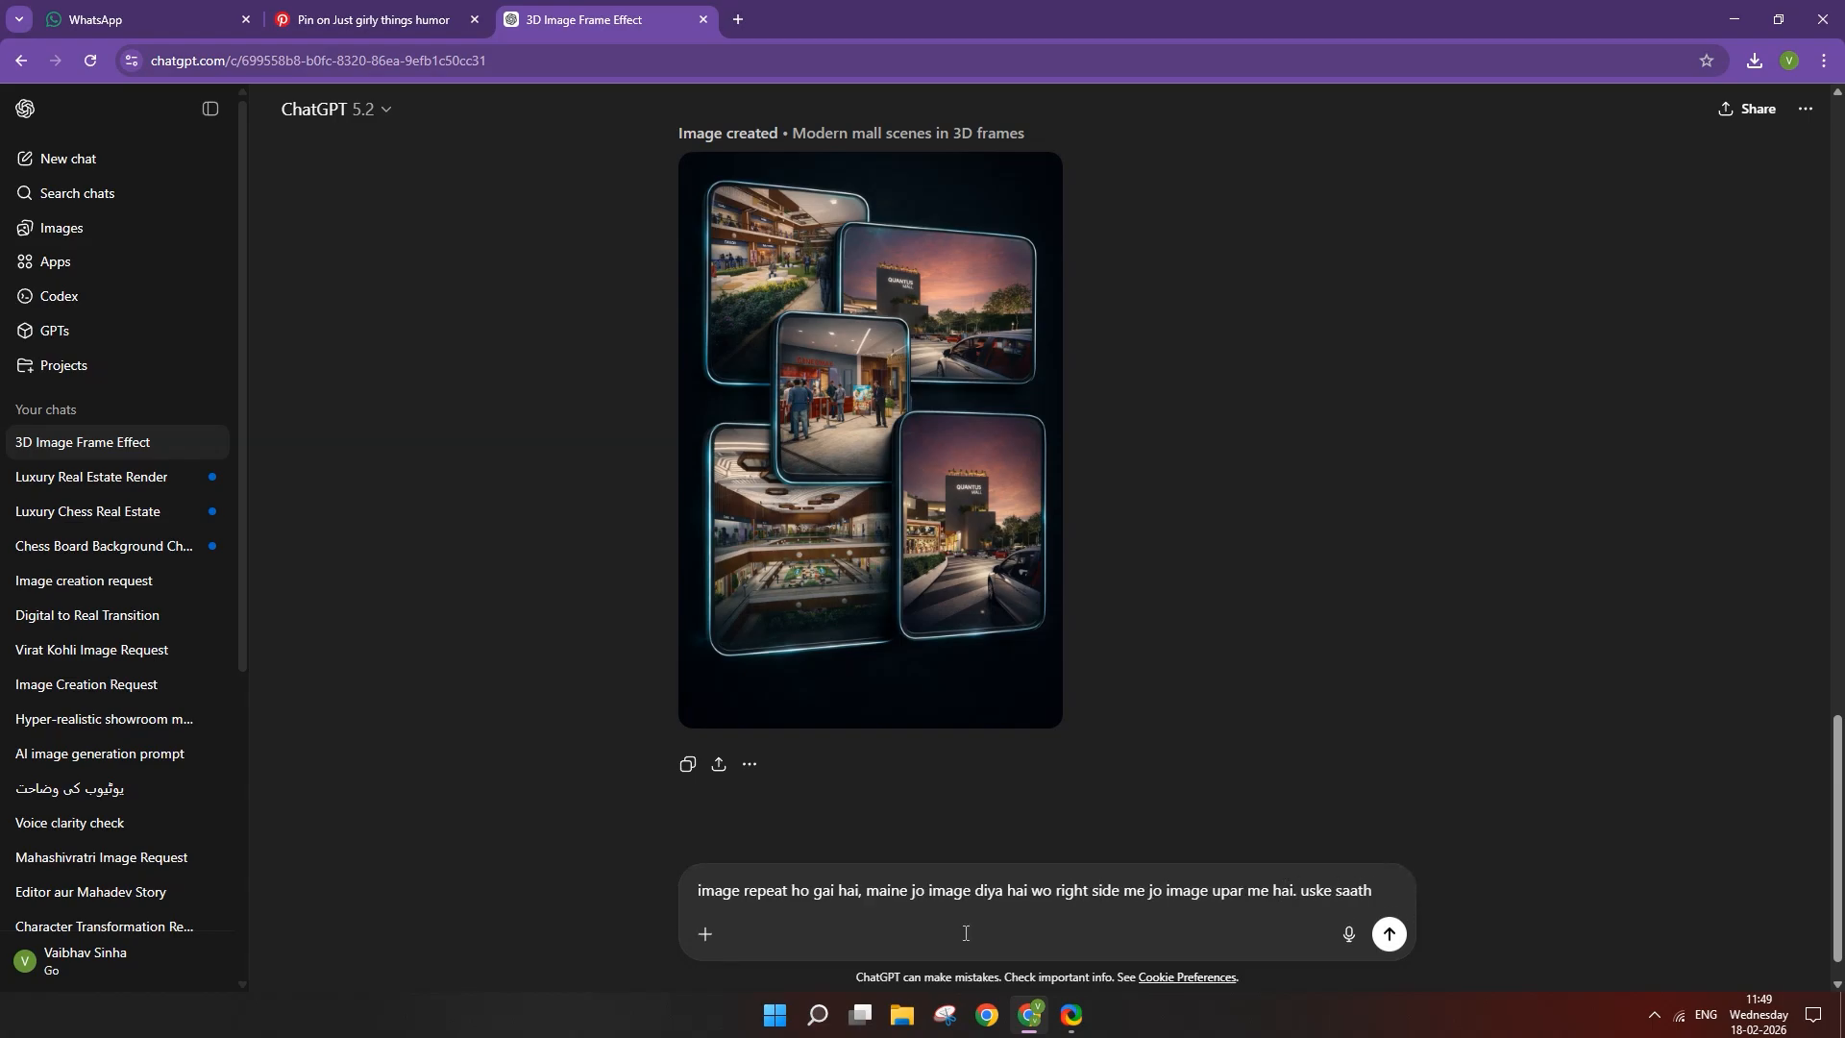
{"action": "type", "text": " replace kar do"}
Attach 11_12 - Photo from the Q Bizz Files folder to the correction message and send it.
{"action": "left_click", "coordinate": [706, 934]}
{"action": "left_click", "coordinate": [774, 707]}
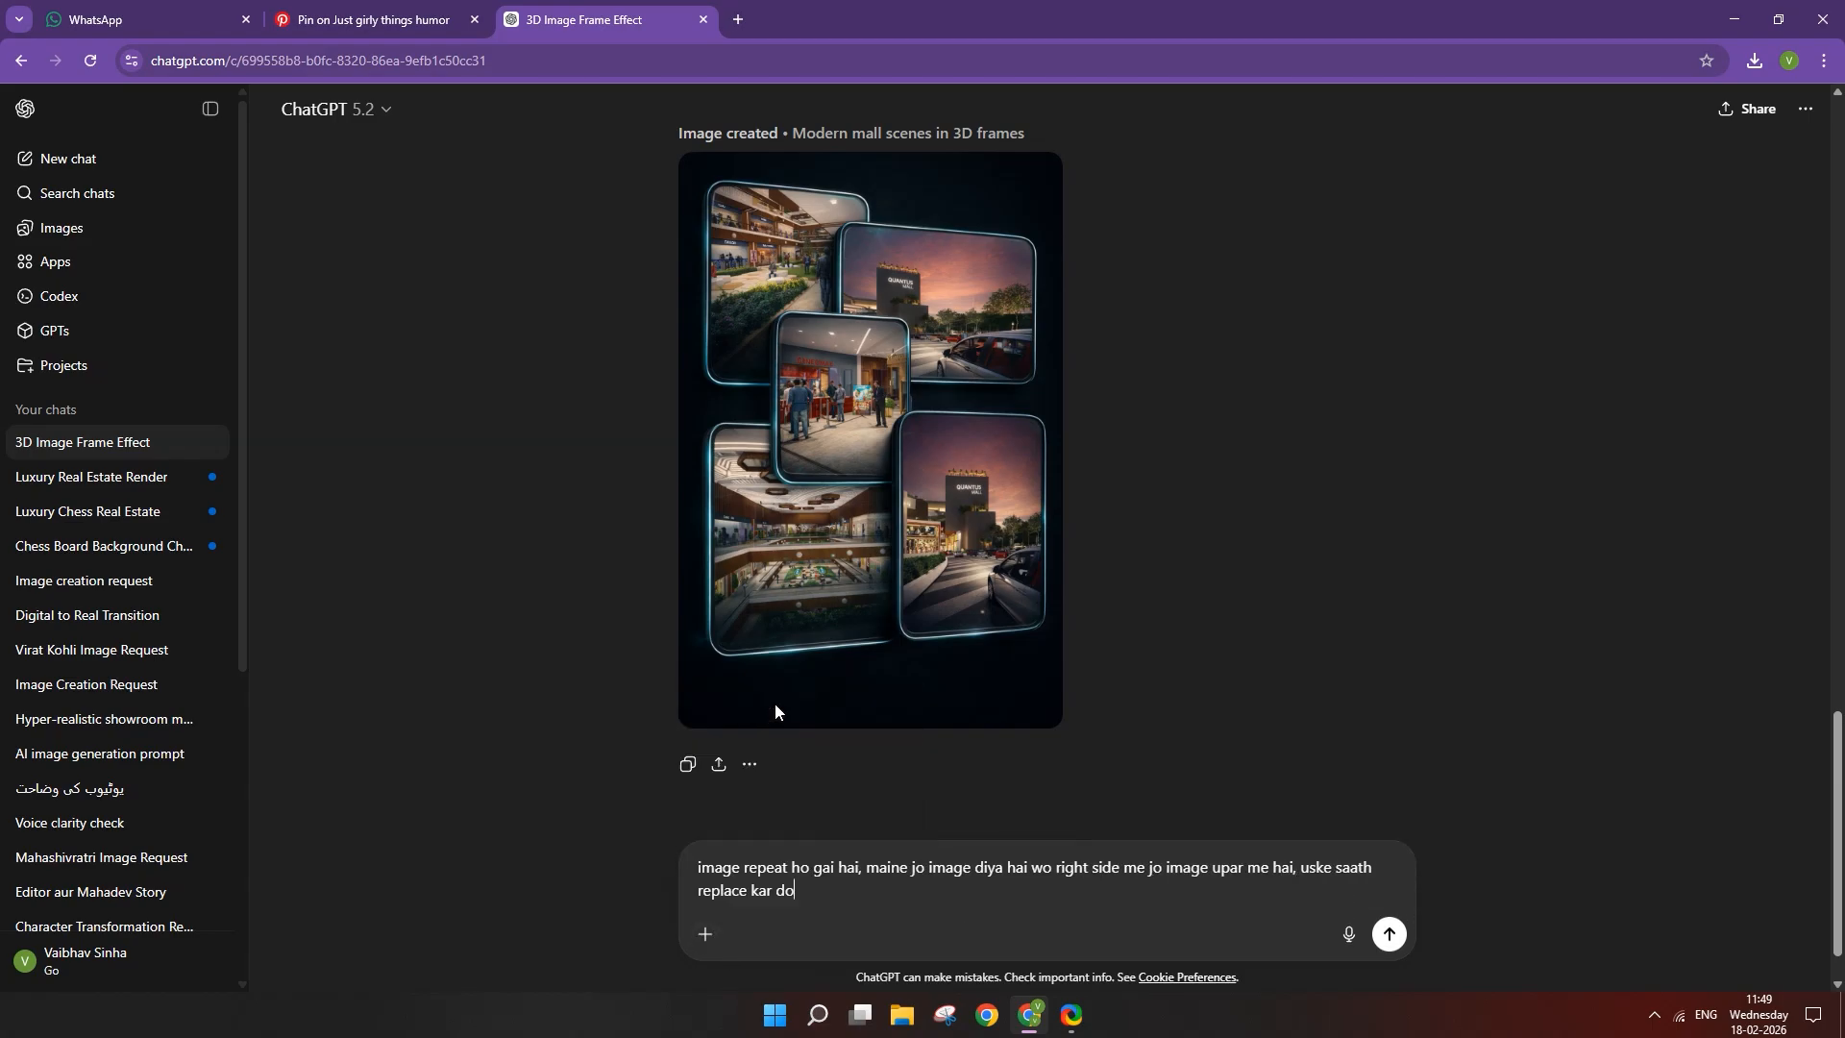
{"action": "scroll", "coordinate": [569, 499], "scroll_direction": "down", "scroll_amount": 5}
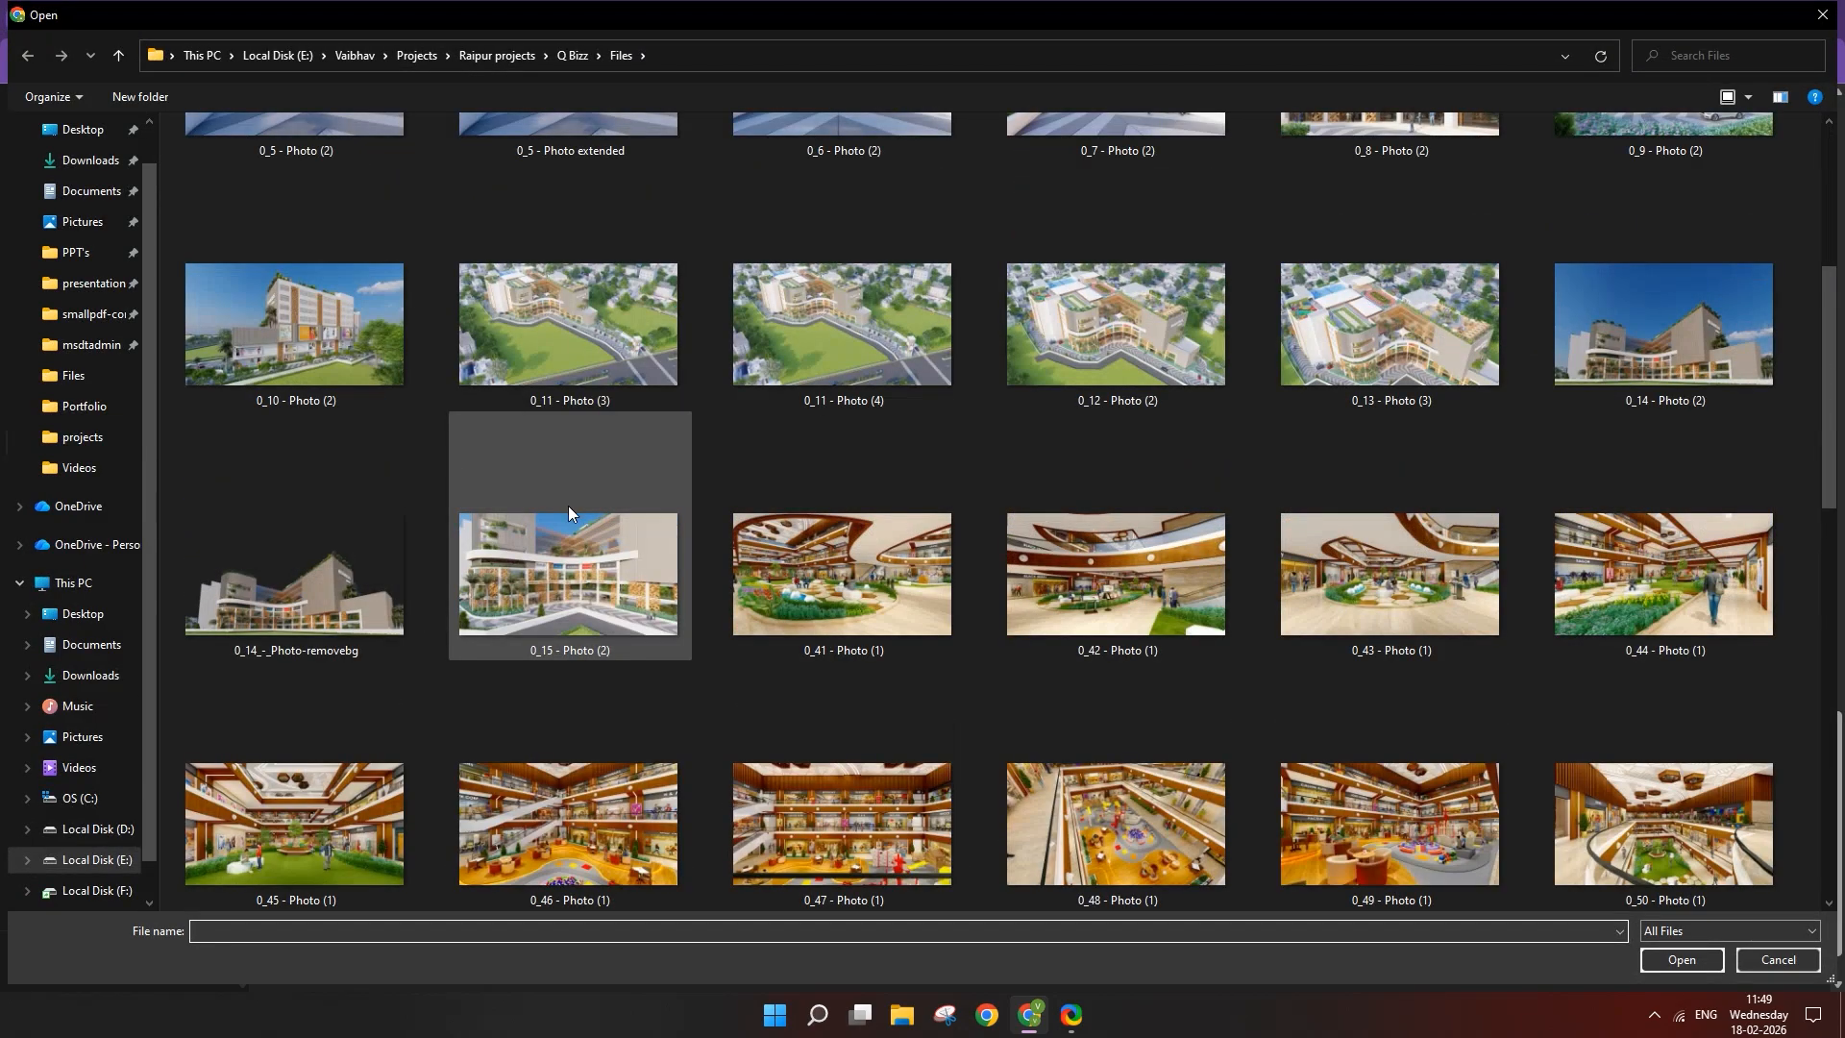
{"action": "scroll", "coordinate": [569, 529], "scroll_direction": "down", "scroll_amount": 5}
{"action": "left_click", "coordinate": [886, 509]}
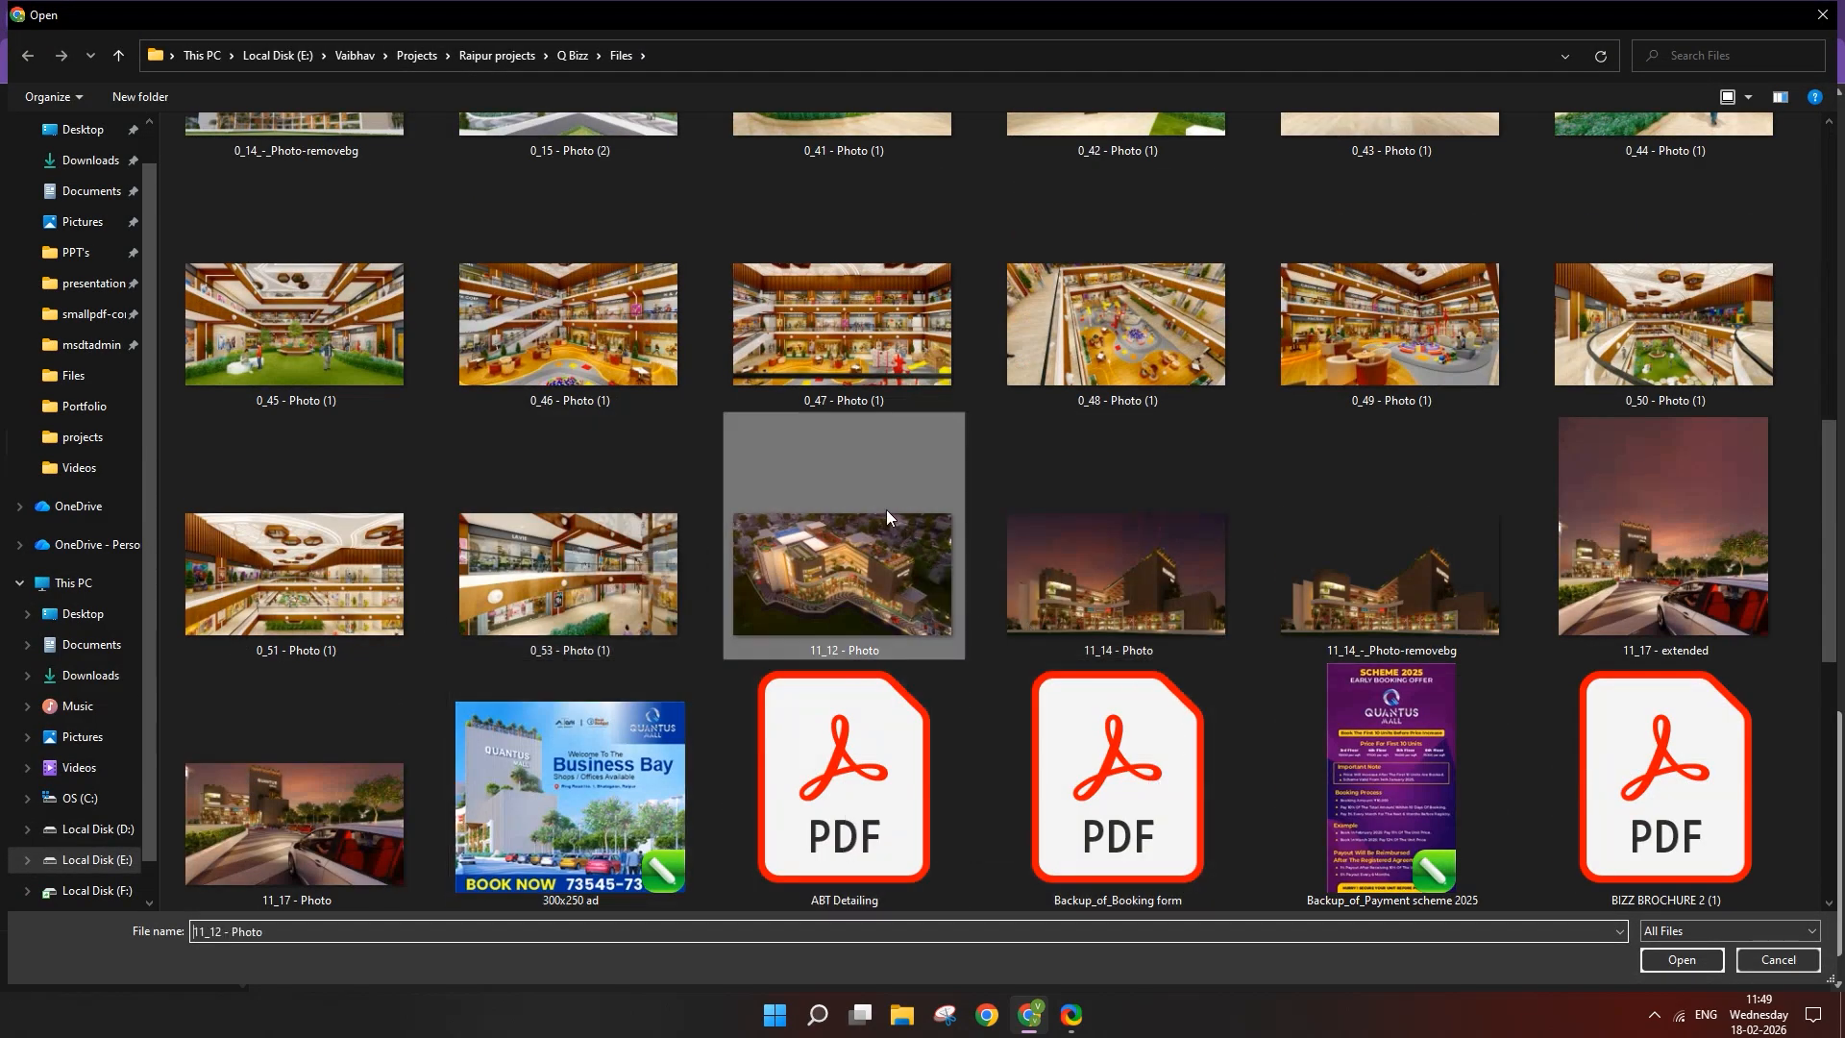
{"action": "key", "text": "Return"}
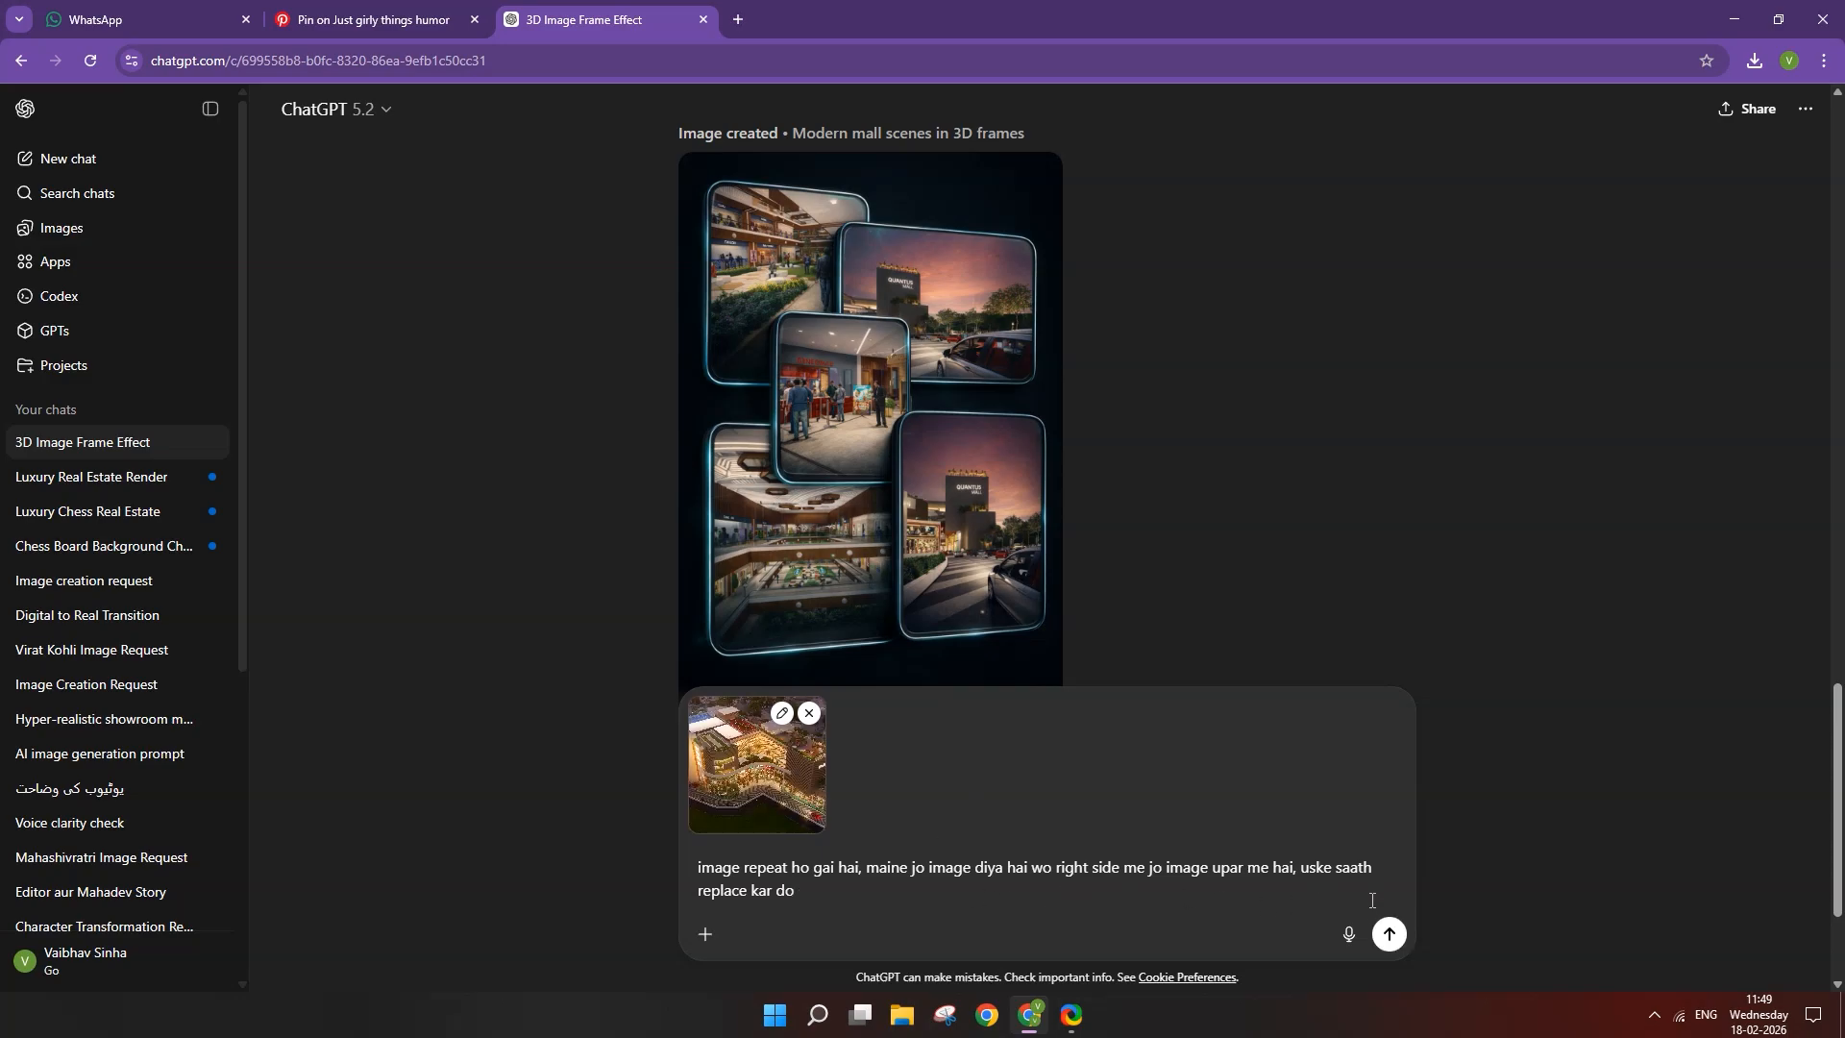
{"action": "left_click", "coordinate": [1387, 935]}
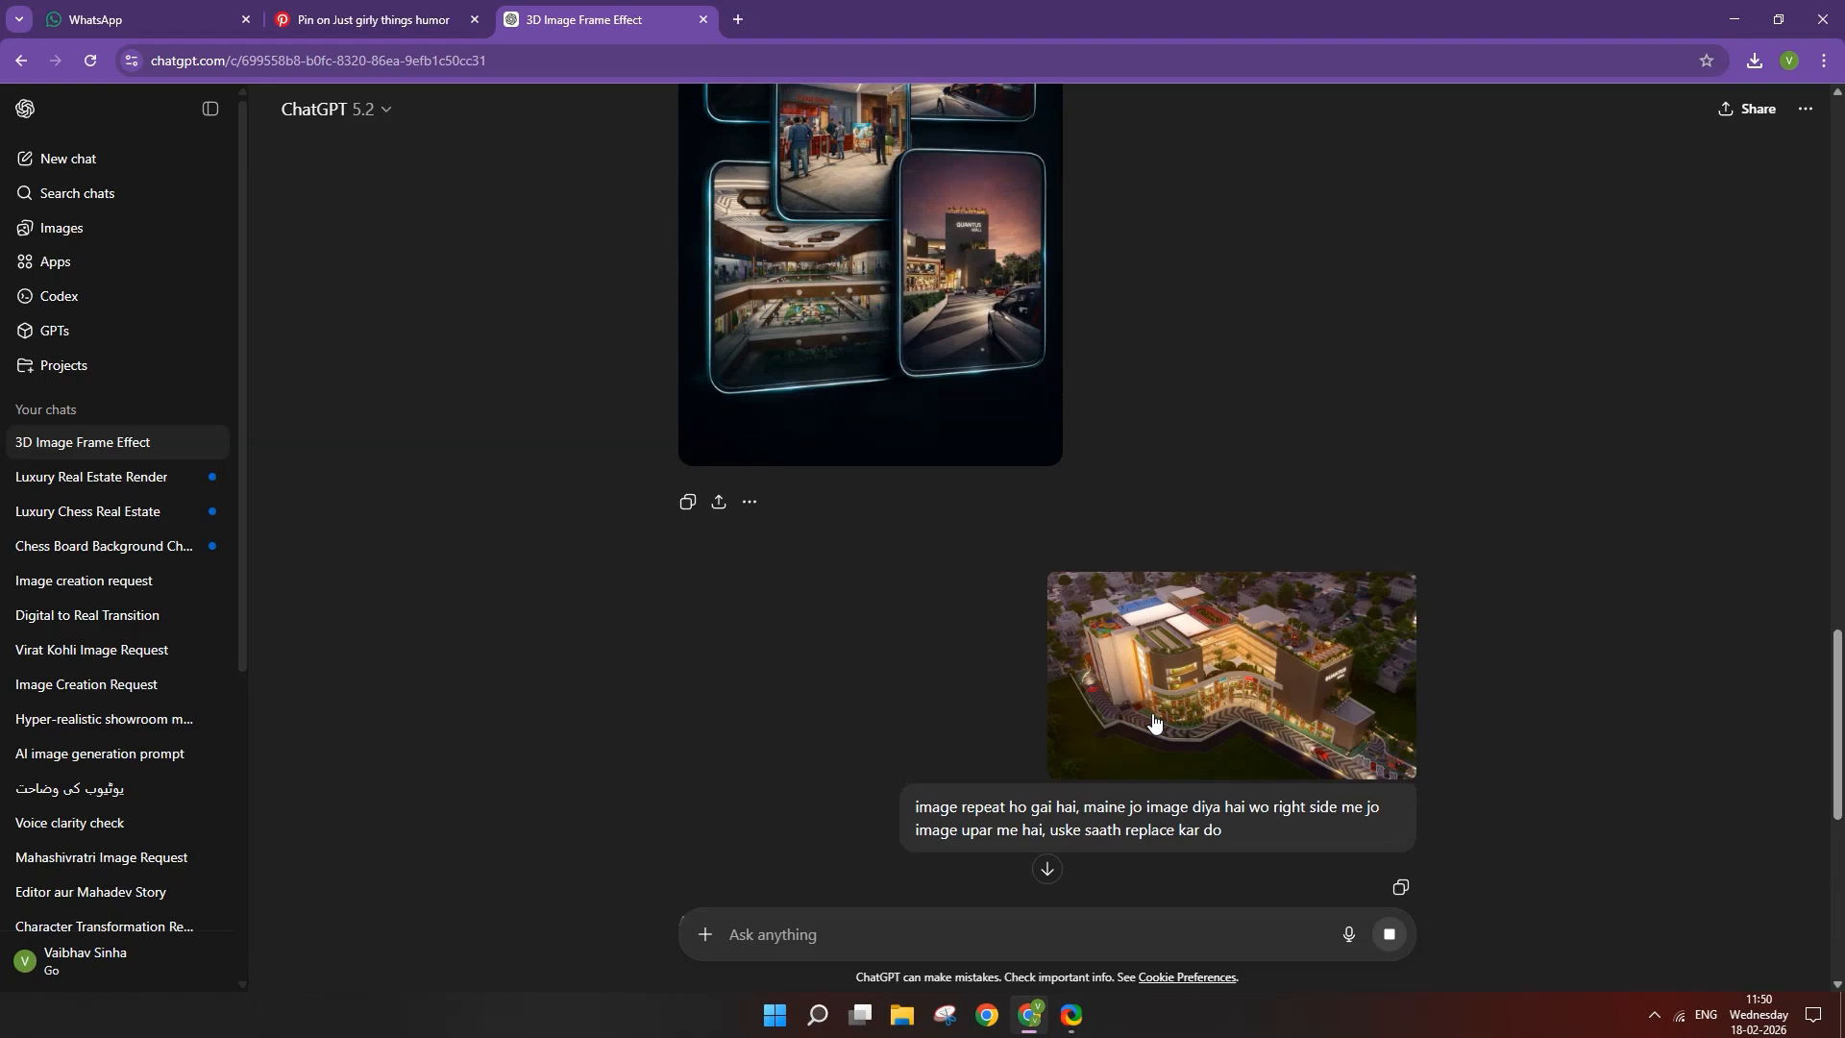
{"action": "scroll", "coordinate": [1154, 723], "scroll_direction": "up", "scroll_amount": 1}
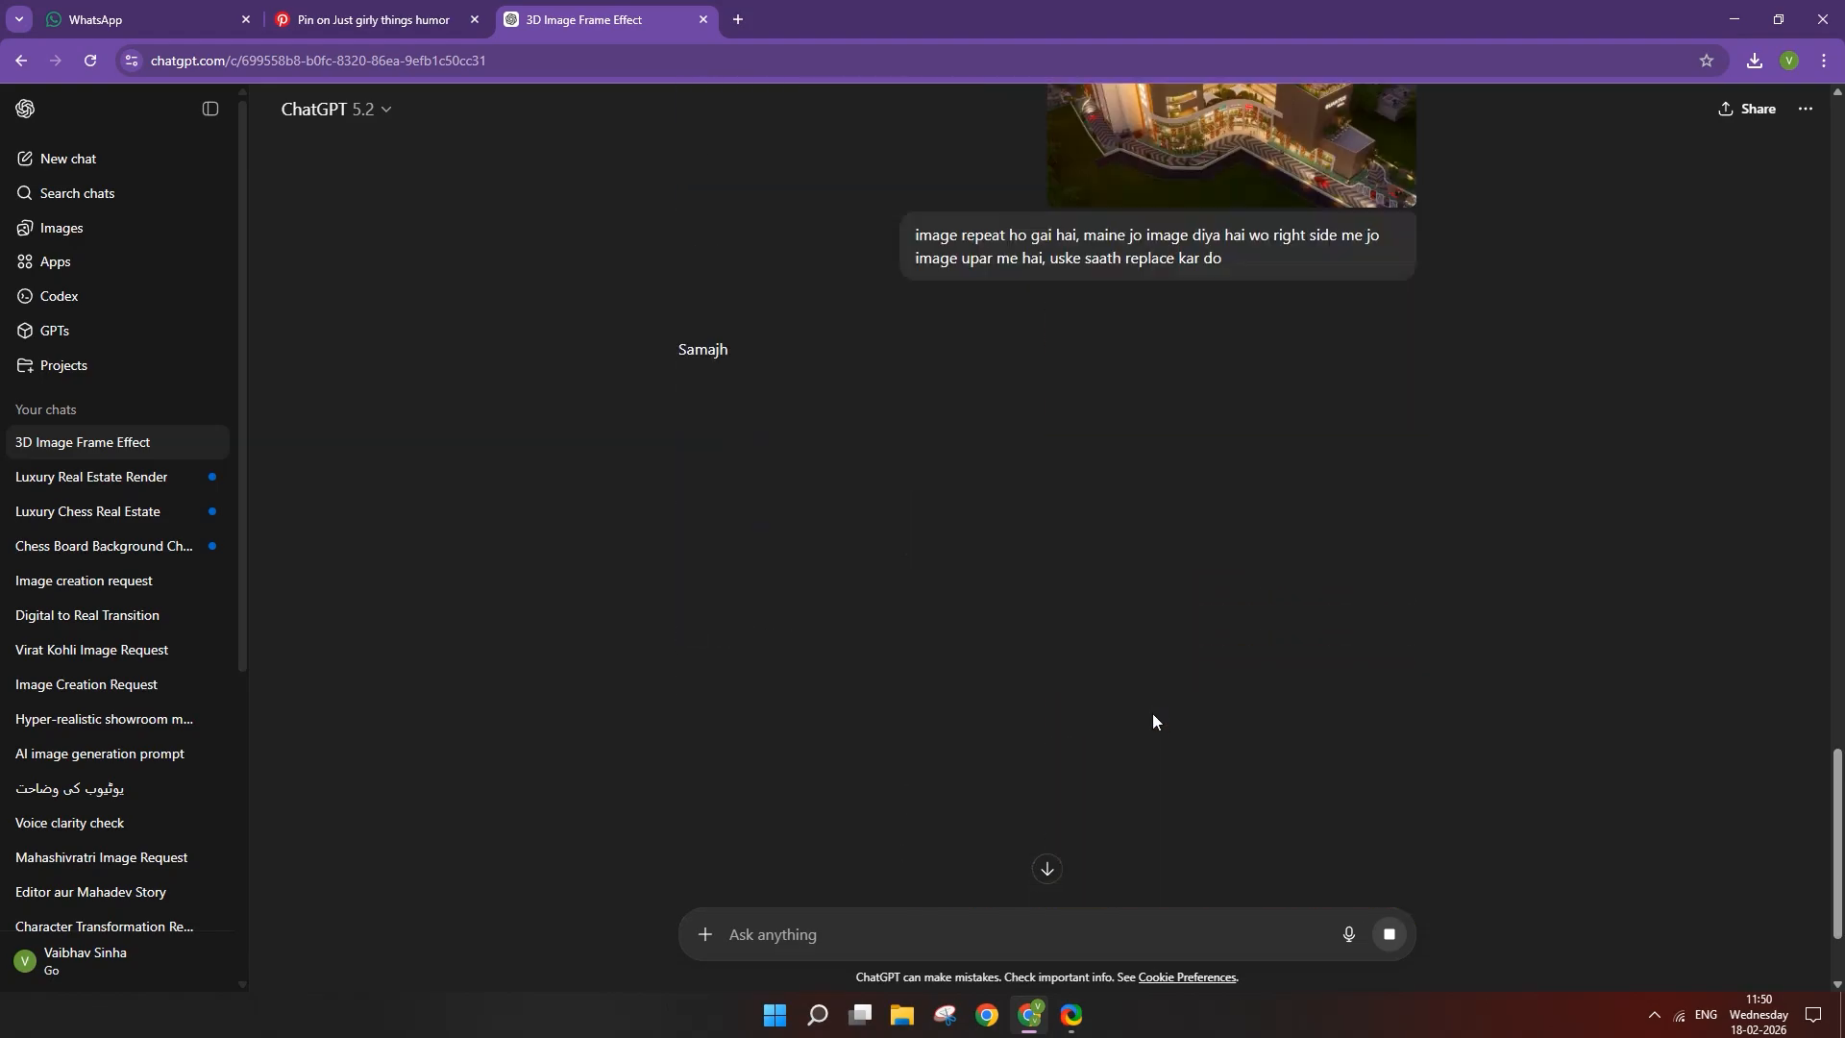
Reply "replace the top right frame only" and follow up with a second message "create image".
{"action": "left_click", "coordinate": [939, 938]}
{"action": "type", "text": "create image"}
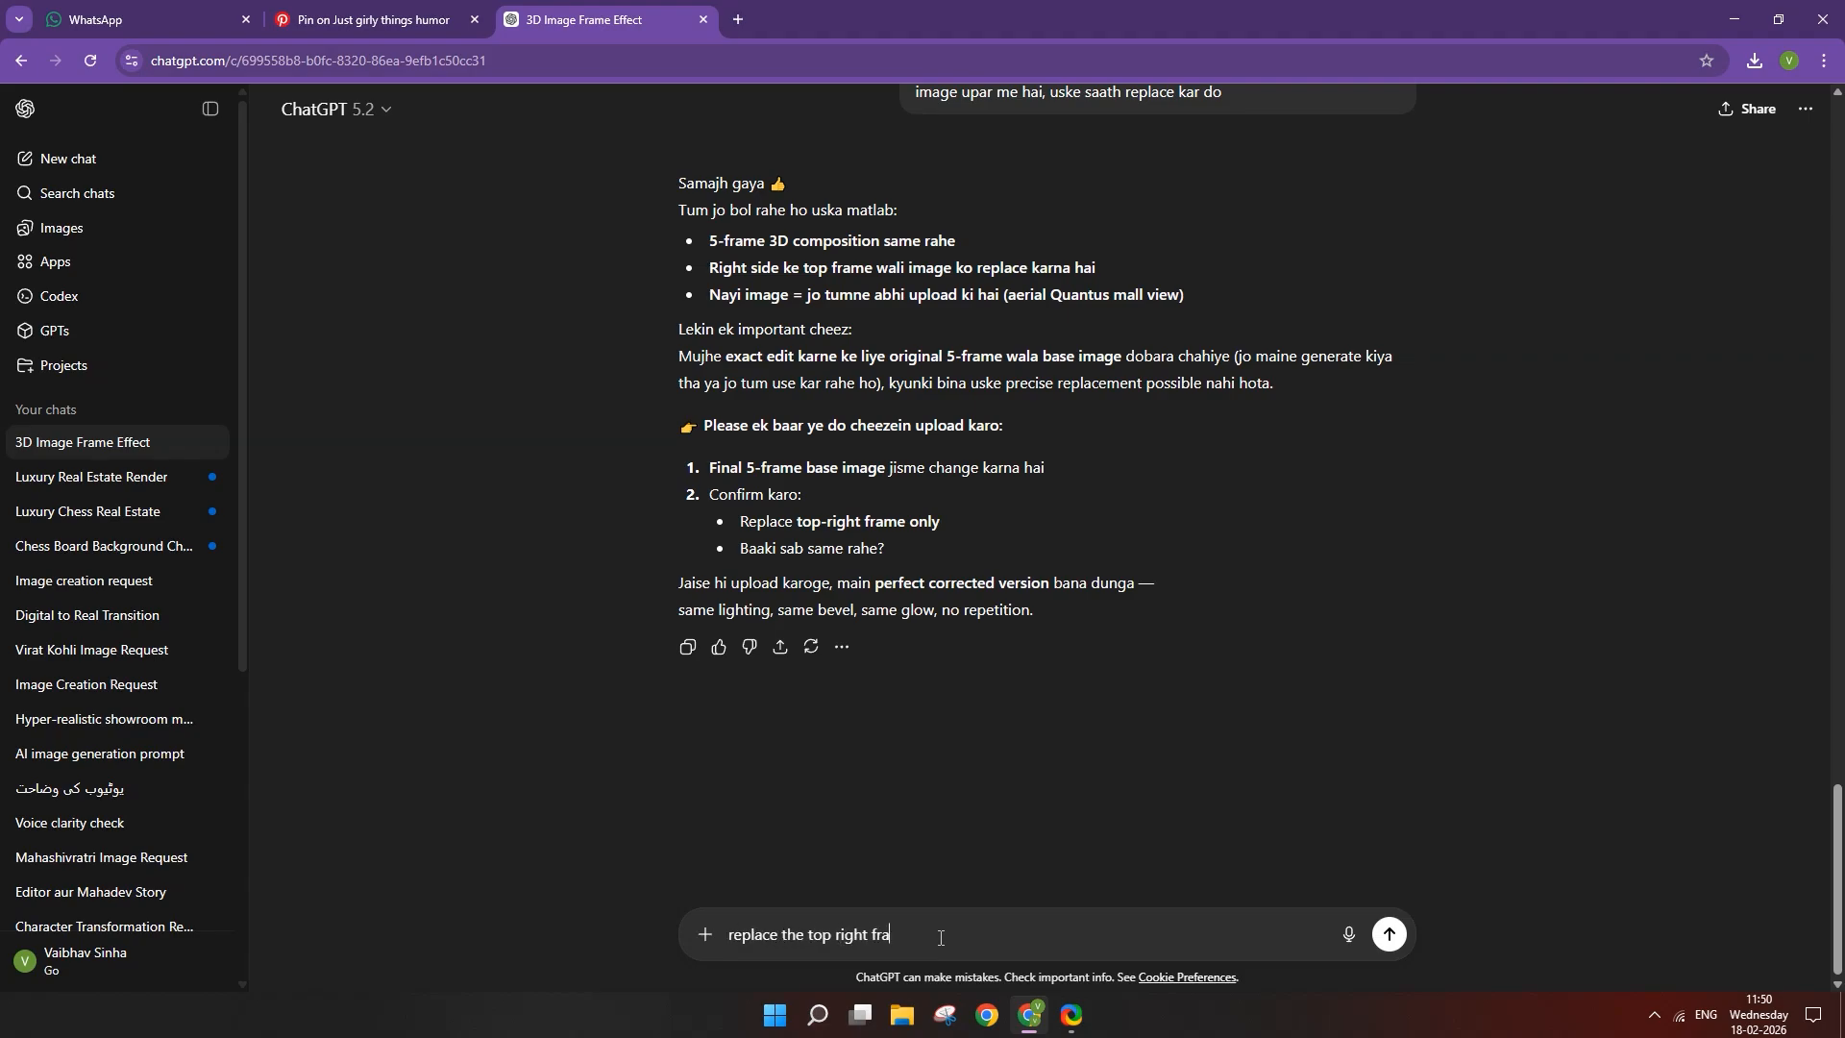
{"action": "type", "text": "me only"}
{"action": "key", "text": "Return"}
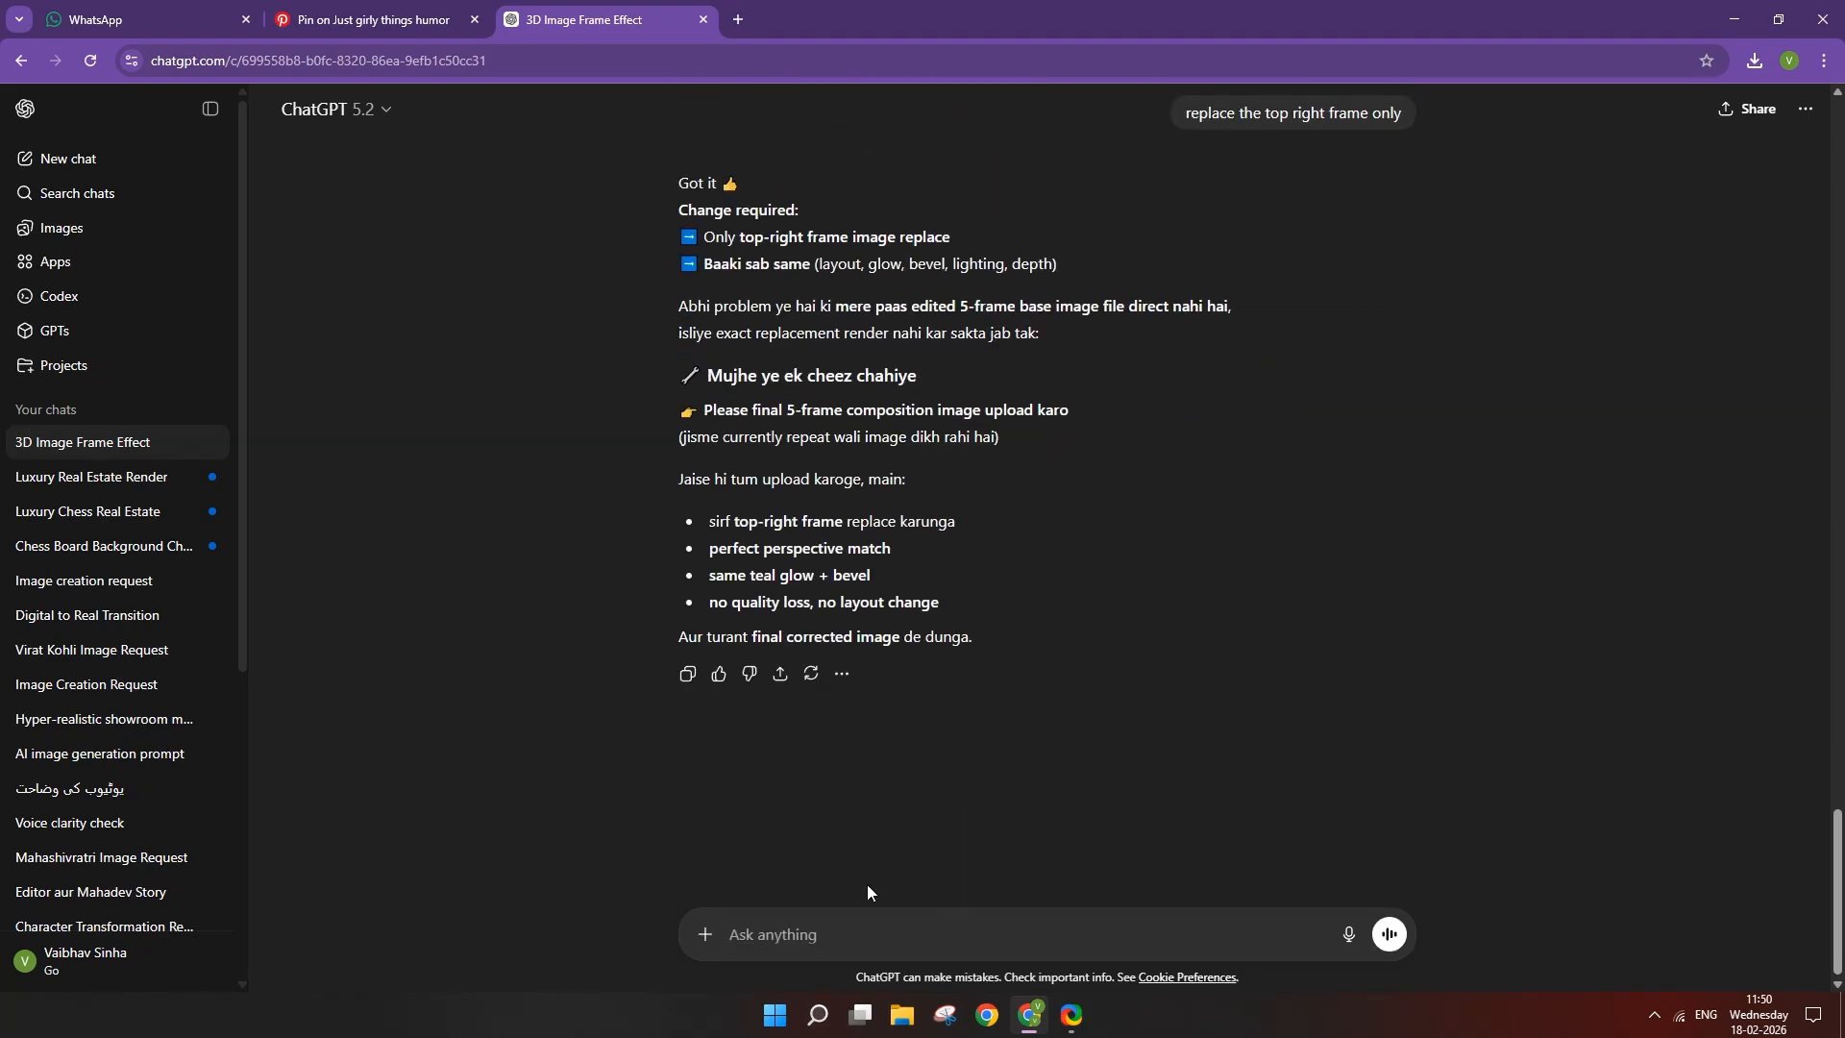
{"action": "type", "text": "create image"}
{"action": "key", "text": "Return"}
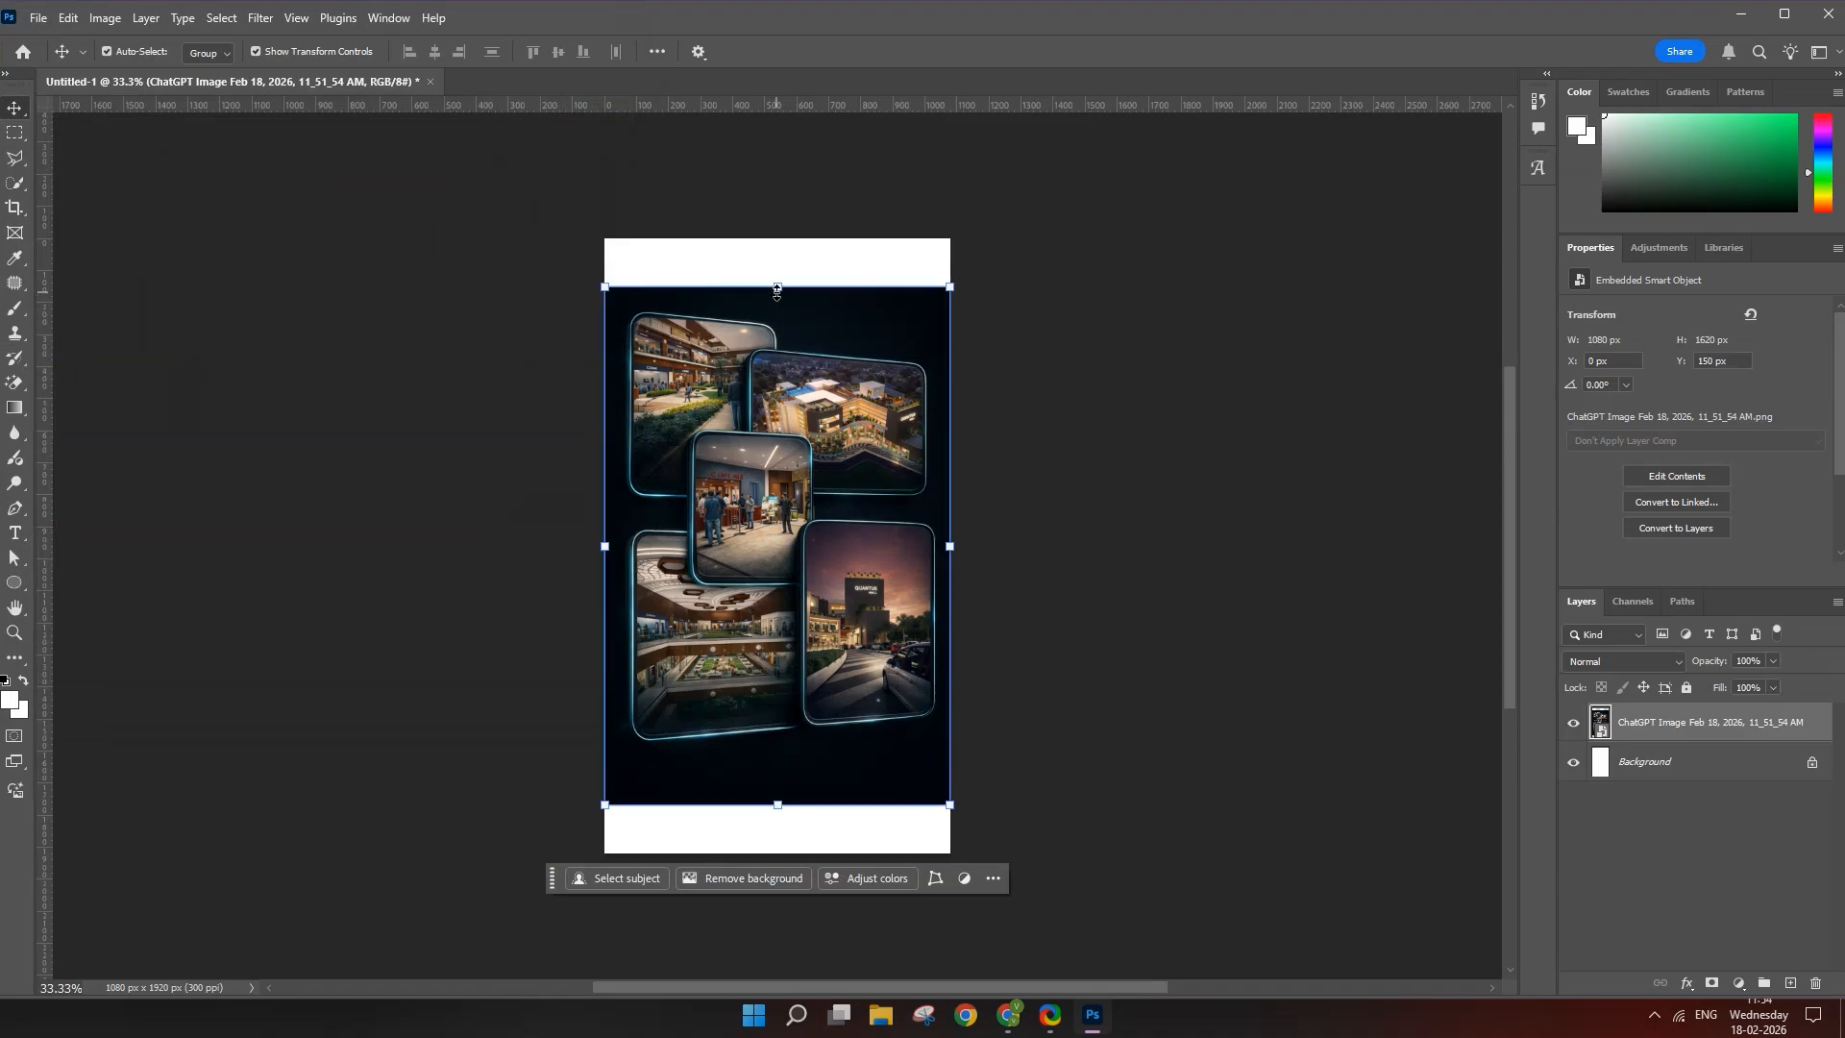
In Photoshop, scale the placed ChatGPT image down about its centre to about 904 × 1356 px.
{"action": "left_click_drag", "start_coordinate": [777, 288], "coordinate": [790, 329]}
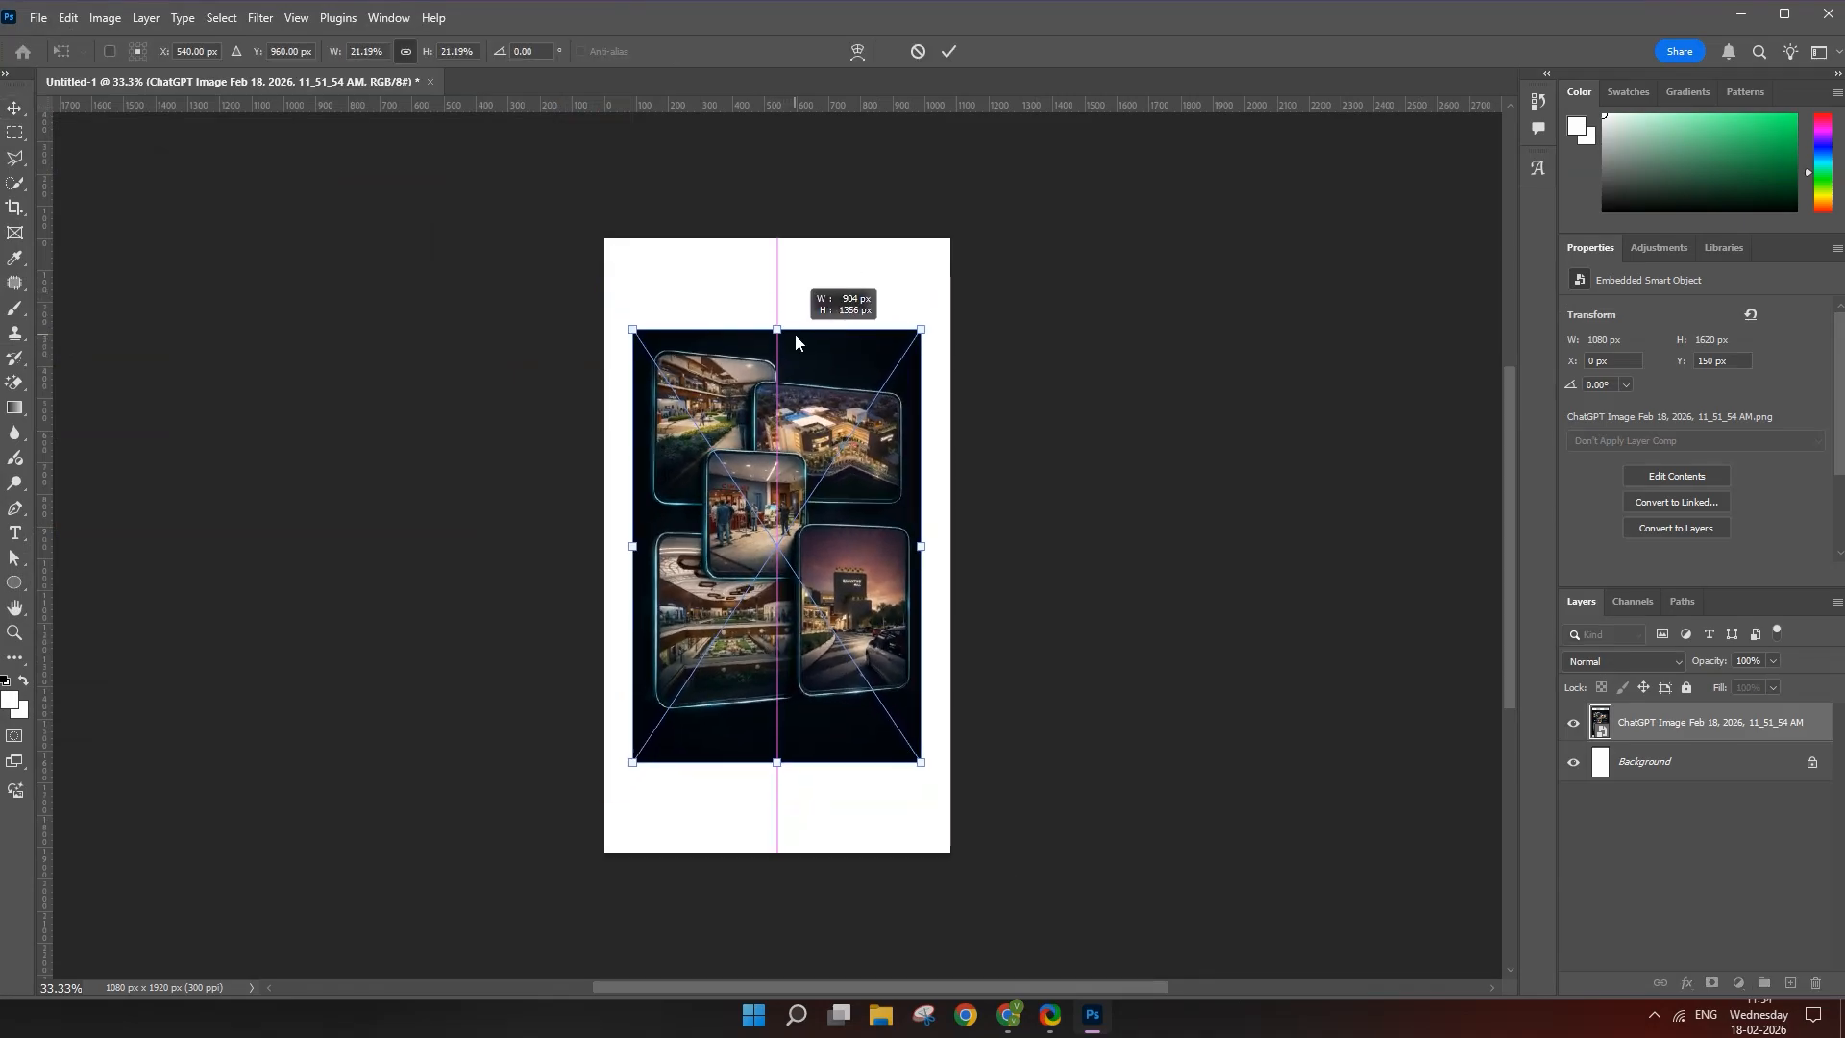
{"action": "key", "text": "Return"}
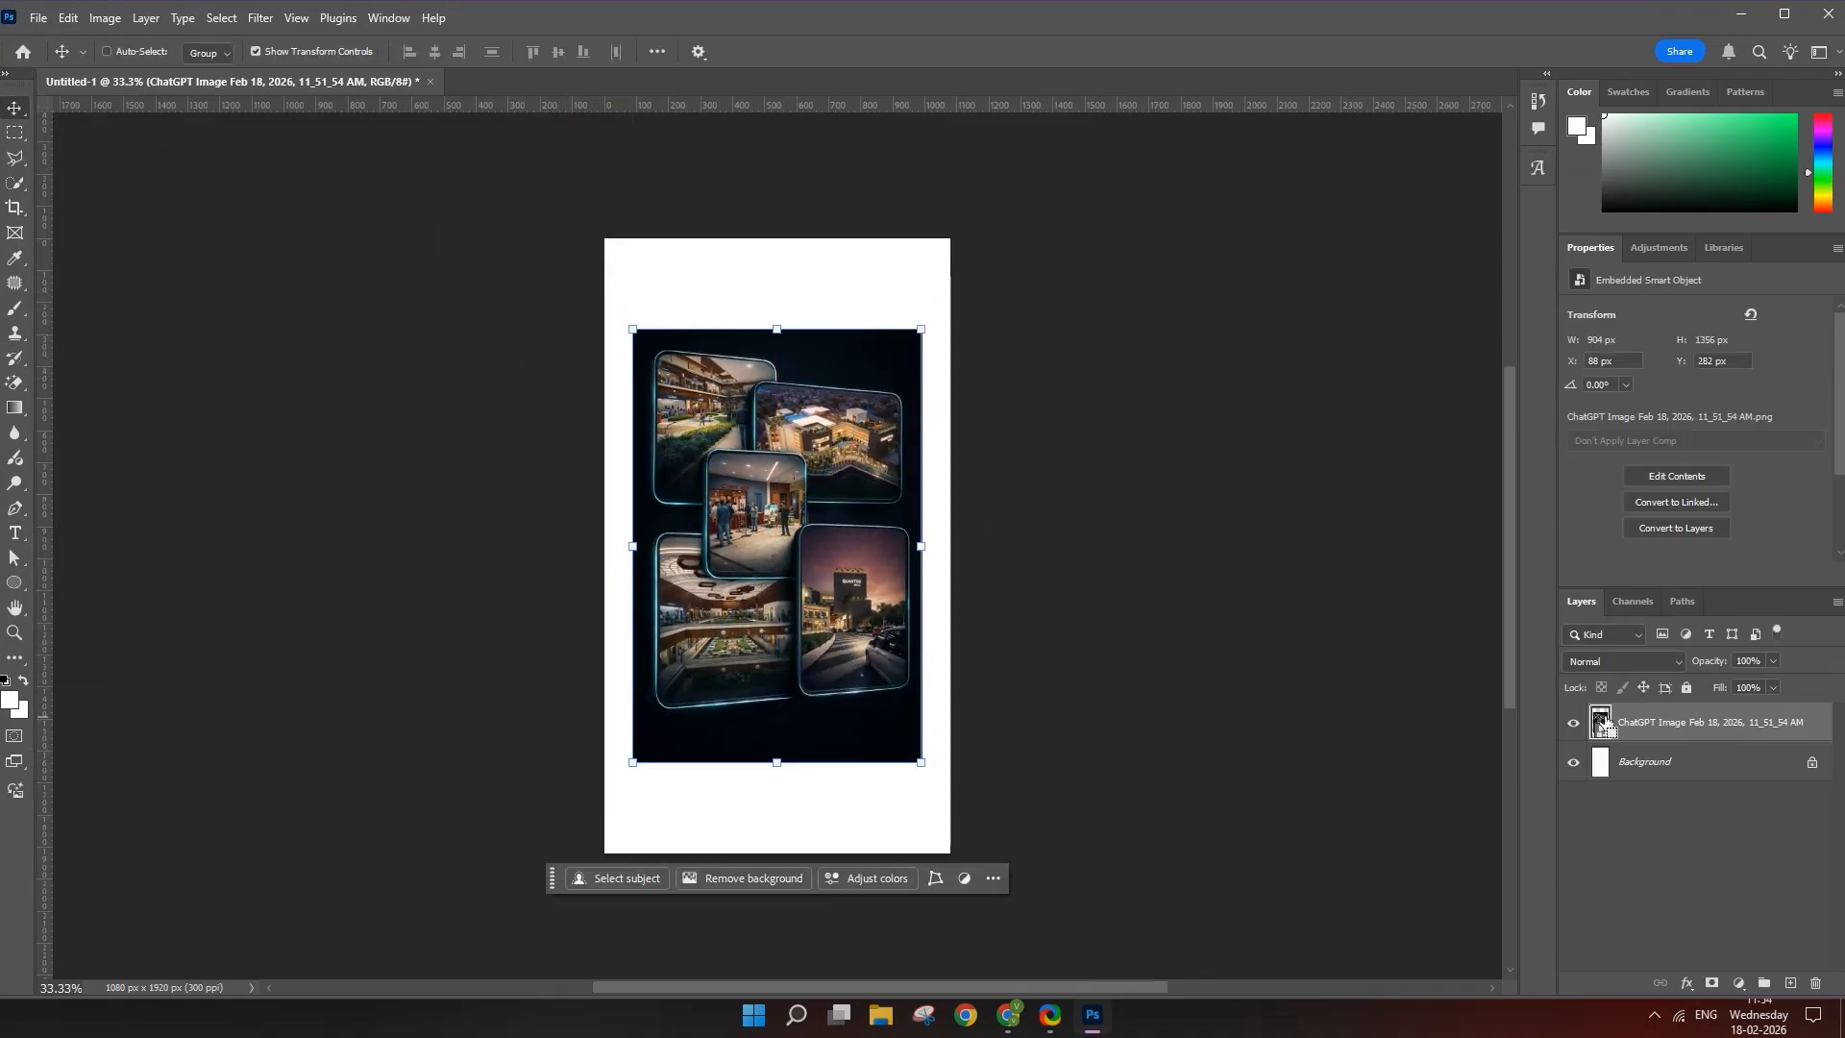
Select the canvas area outside the placed image and extend the background there with a Generative Fill without a prompt.
{"action": "left_click", "coordinate": [1601, 721], "text": "ctrl"}
{"action": "key", "text": "ctrl+shift+i"}
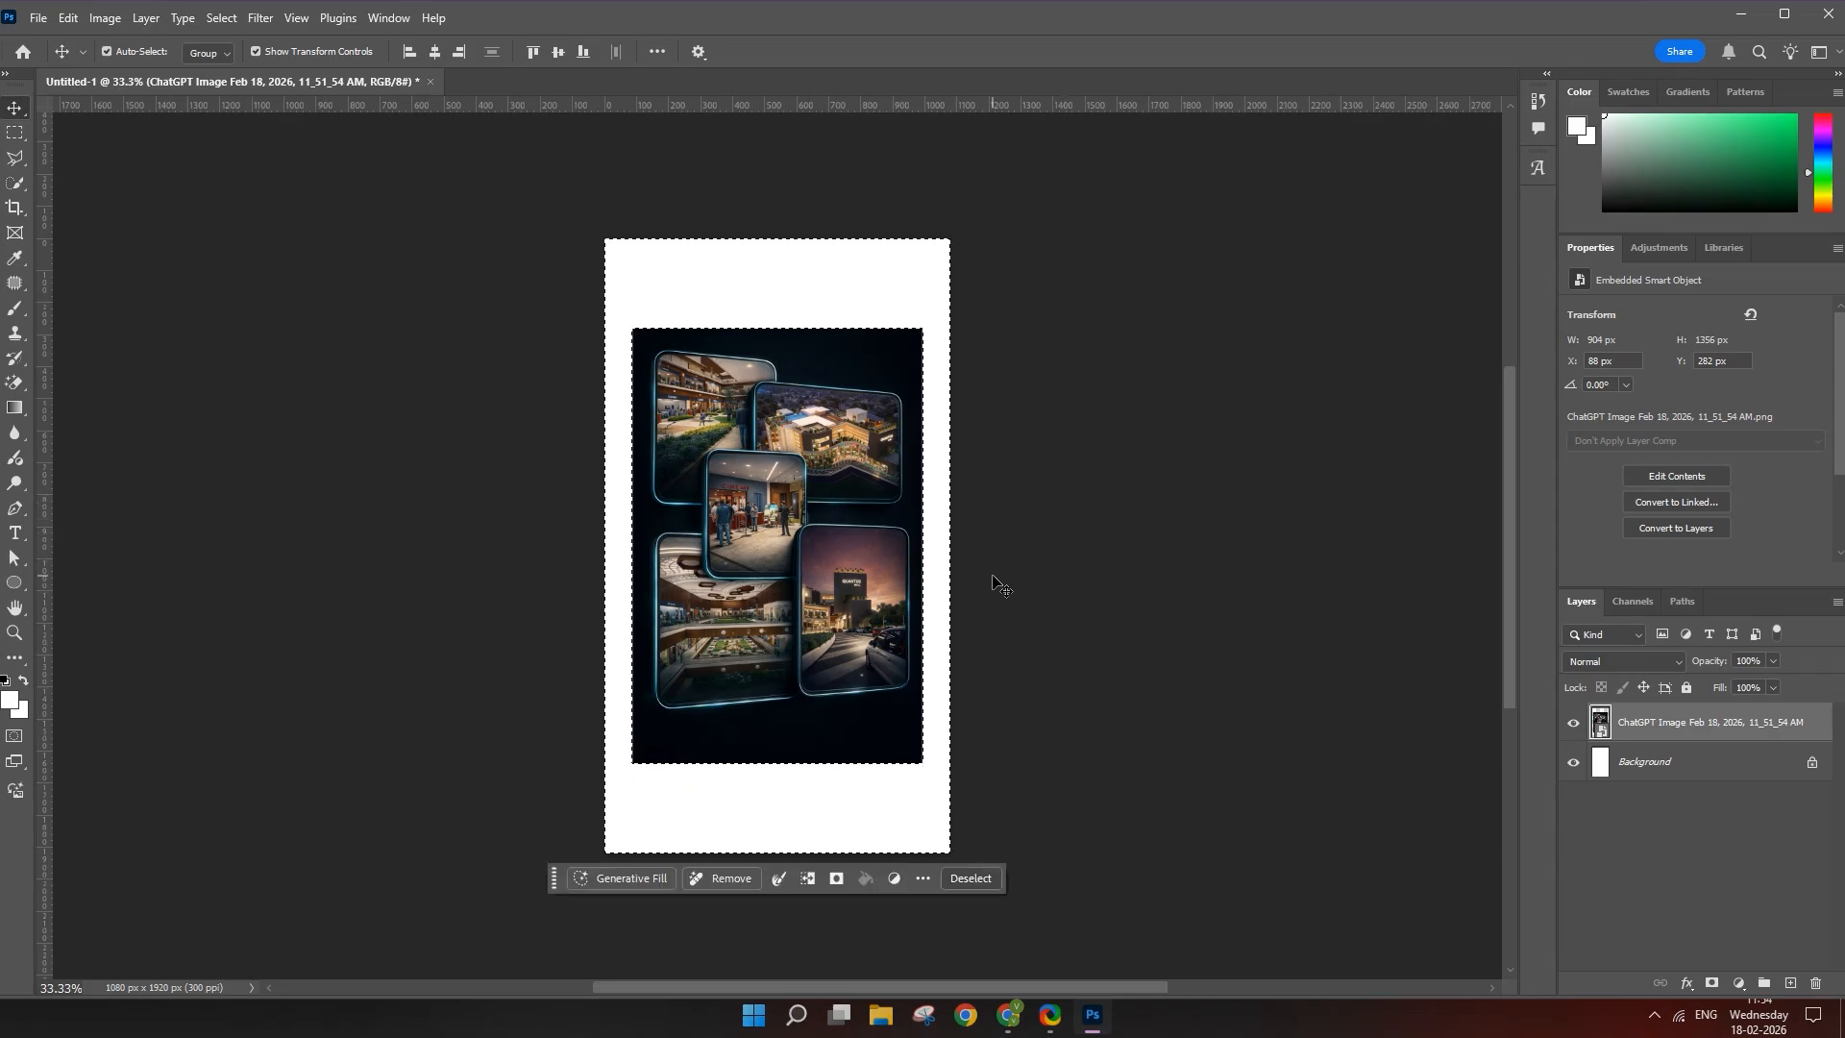
{"action": "left_click", "coordinate": [663, 871]}
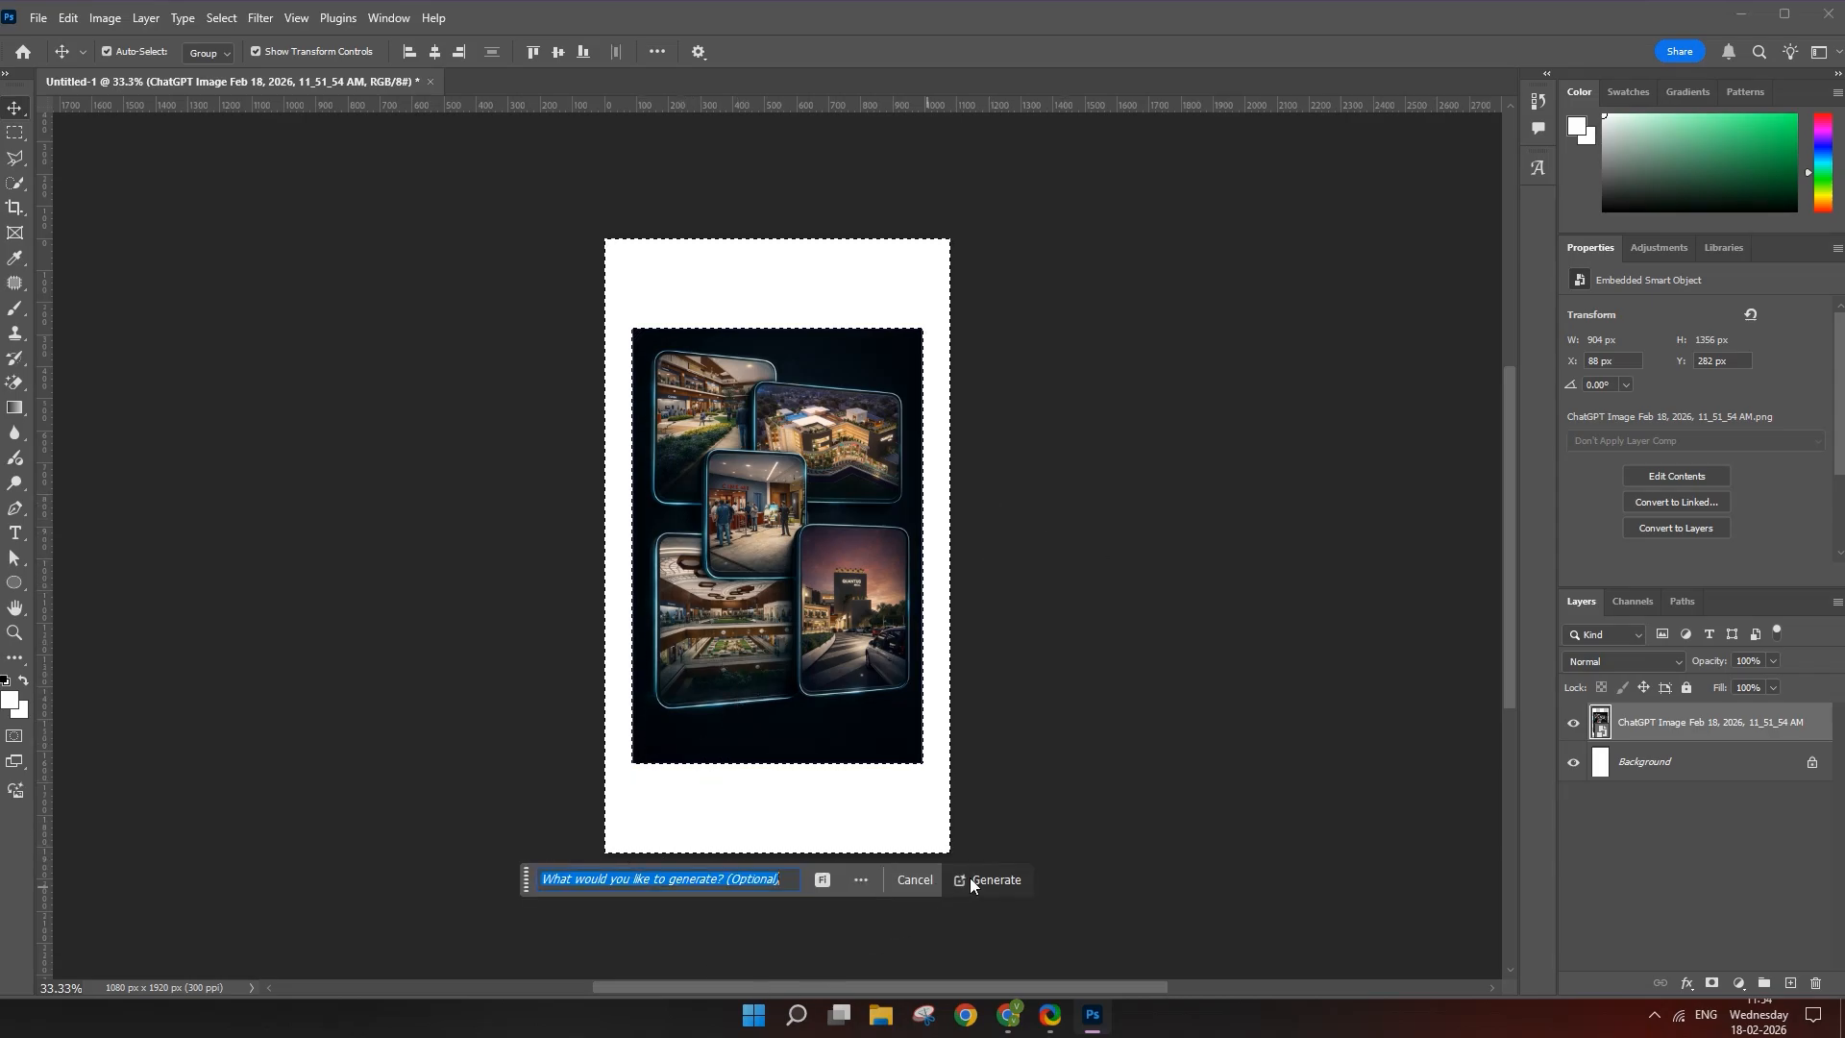
{"action": "key", "text": "Return"}
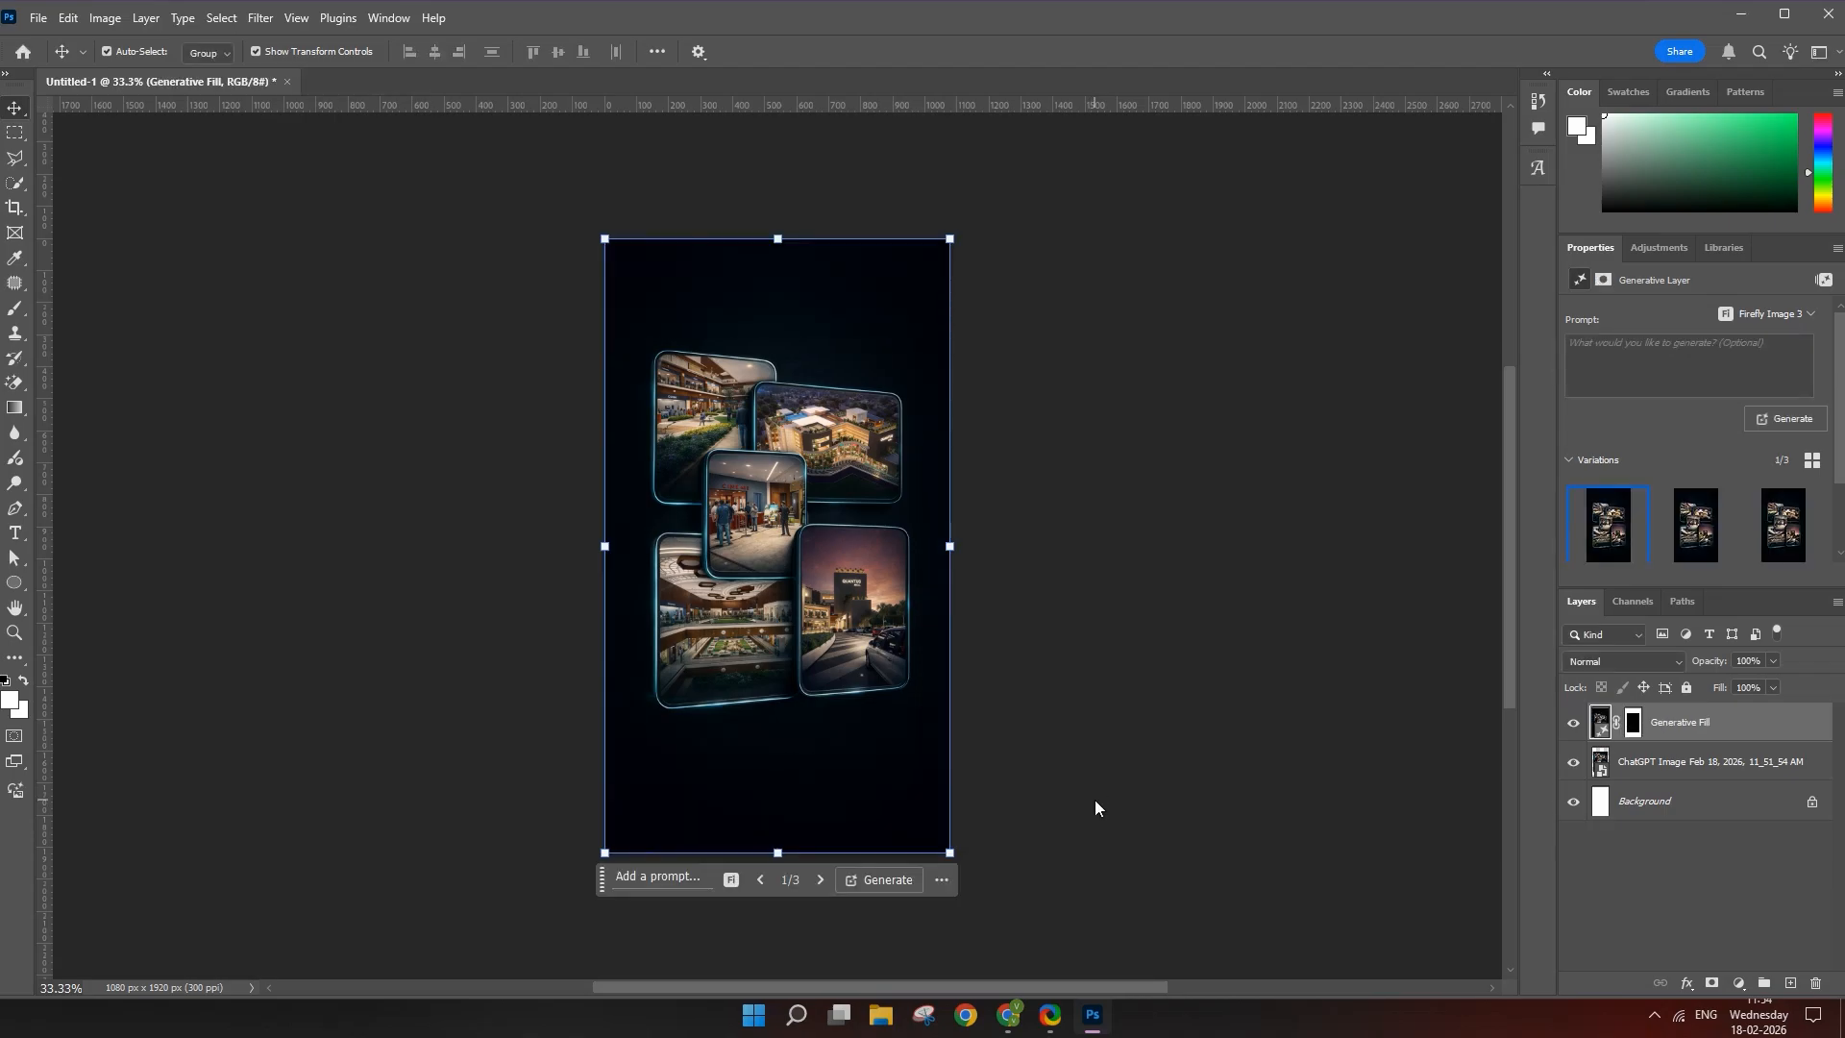
Select the Generative Fill and ChatGPT image layers and merge all visible layers.
{"action": "left_click", "coordinate": [1693, 763]}
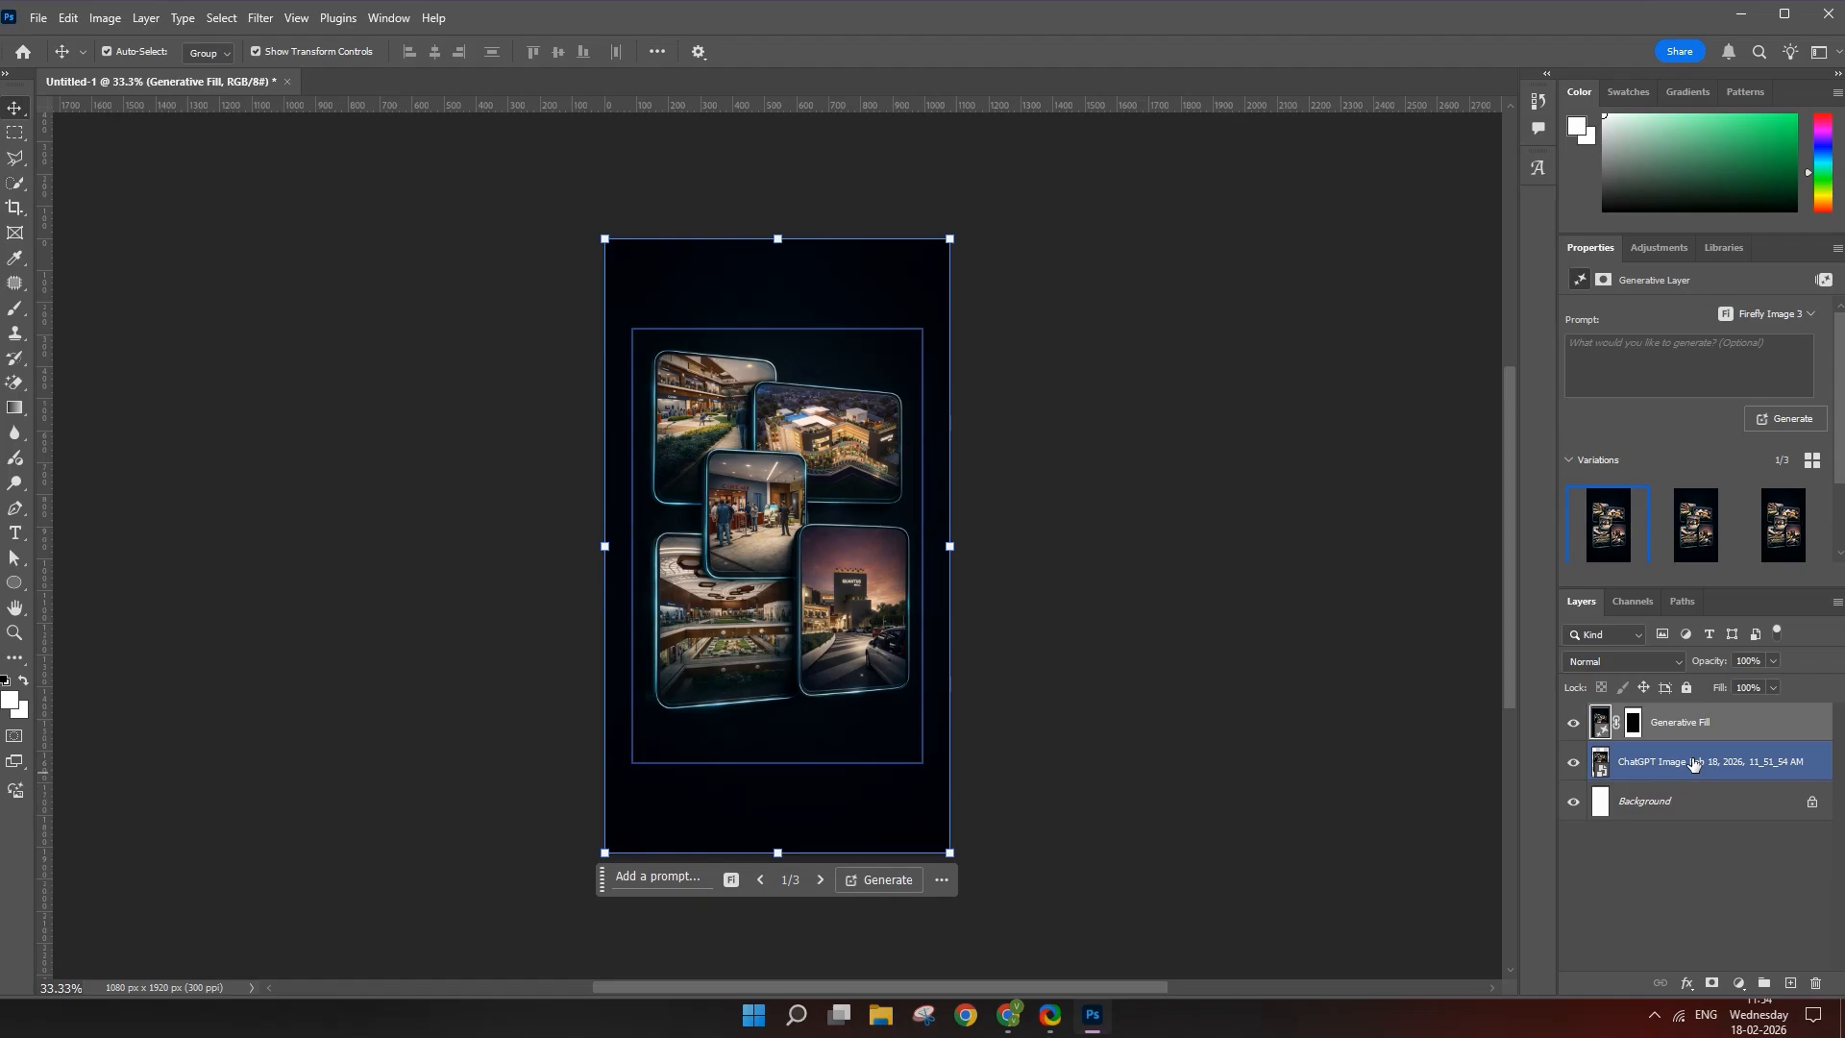
{"action": "left_click", "coordinate": [1693, 763], "text": "shift"}
{"action": "right_click", "coordinate": [1693, 763]}
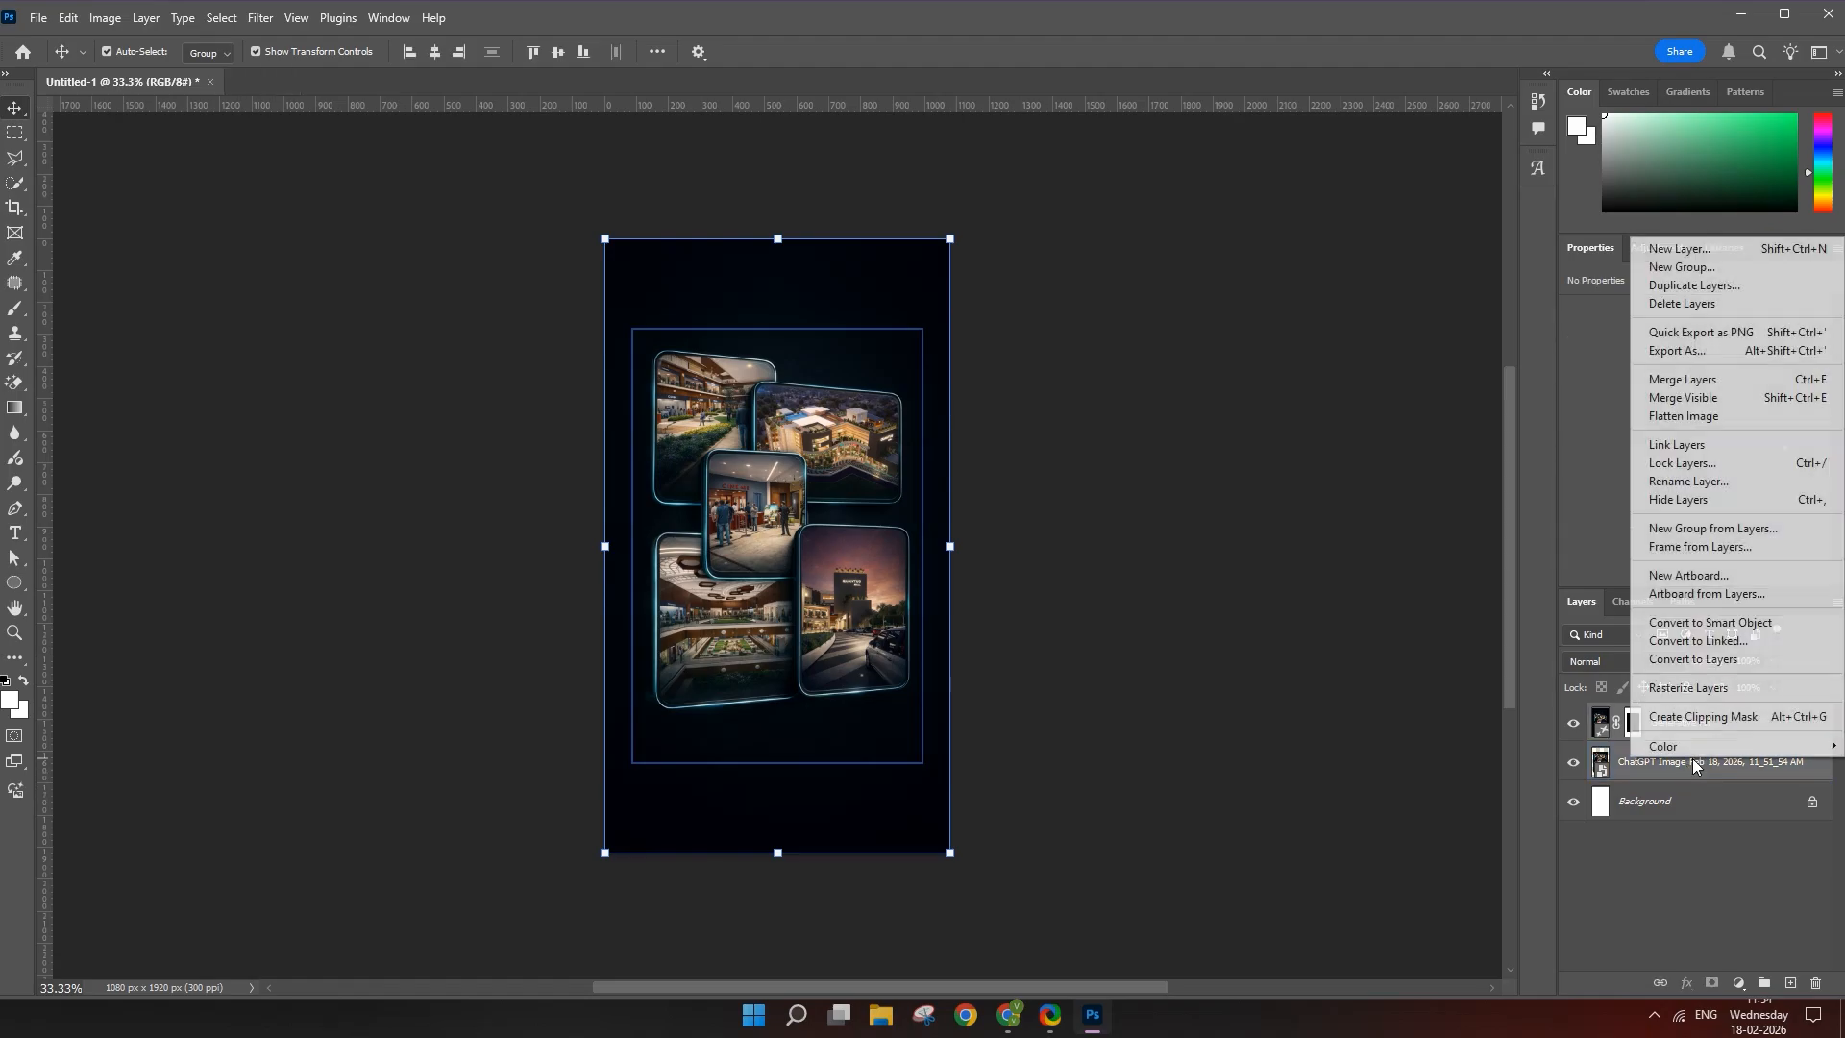
{"action": "left_click", "coordinate": [1721, 399]}
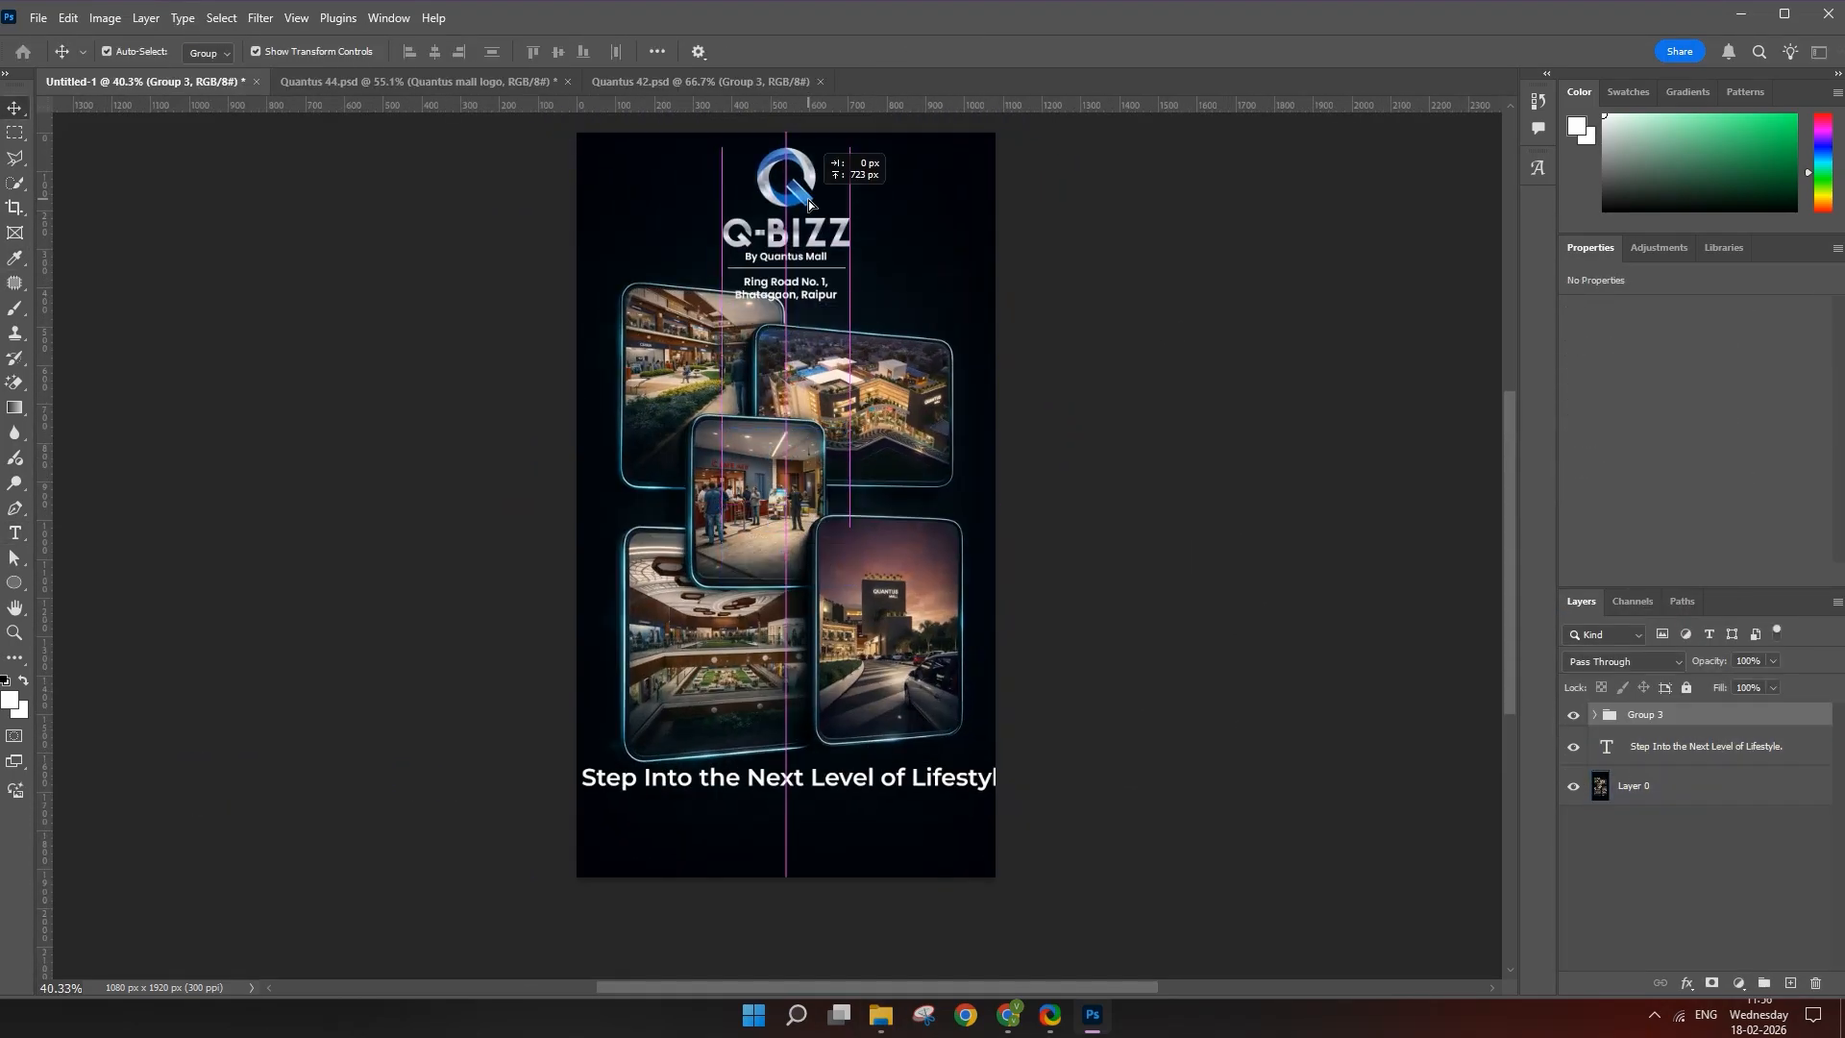
Reposition the Q-BIZZ logo group in the upper part of the poster and open the additional alignment options.
{"action": "left_click_drag", "start_coordinate": [803, 205], "coordinate": [882, 232]}
{"action": "left_click", "coordinate": [657, 52]}
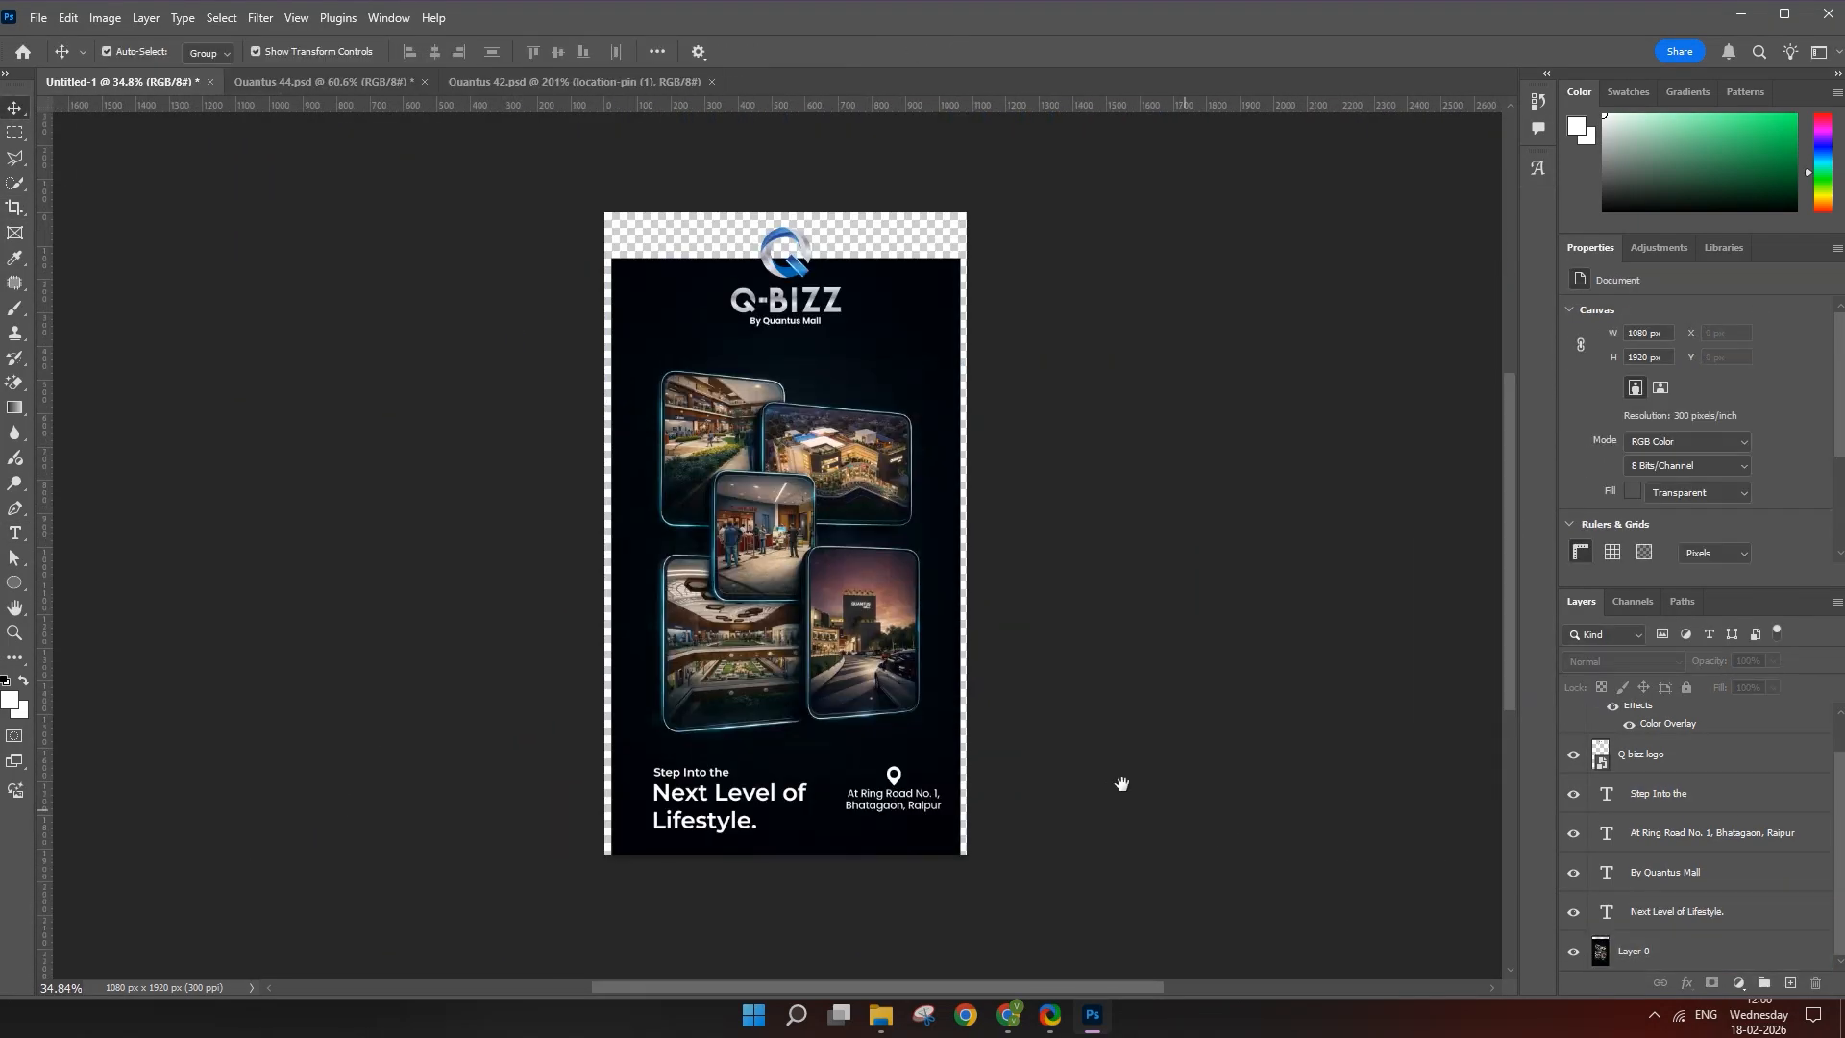
Marquee-select the margins around Layer 0 and fill the transparent areas so the dark background covers the whole canvas.
{"action": "left_click", "coordinate": [1600, 951]}
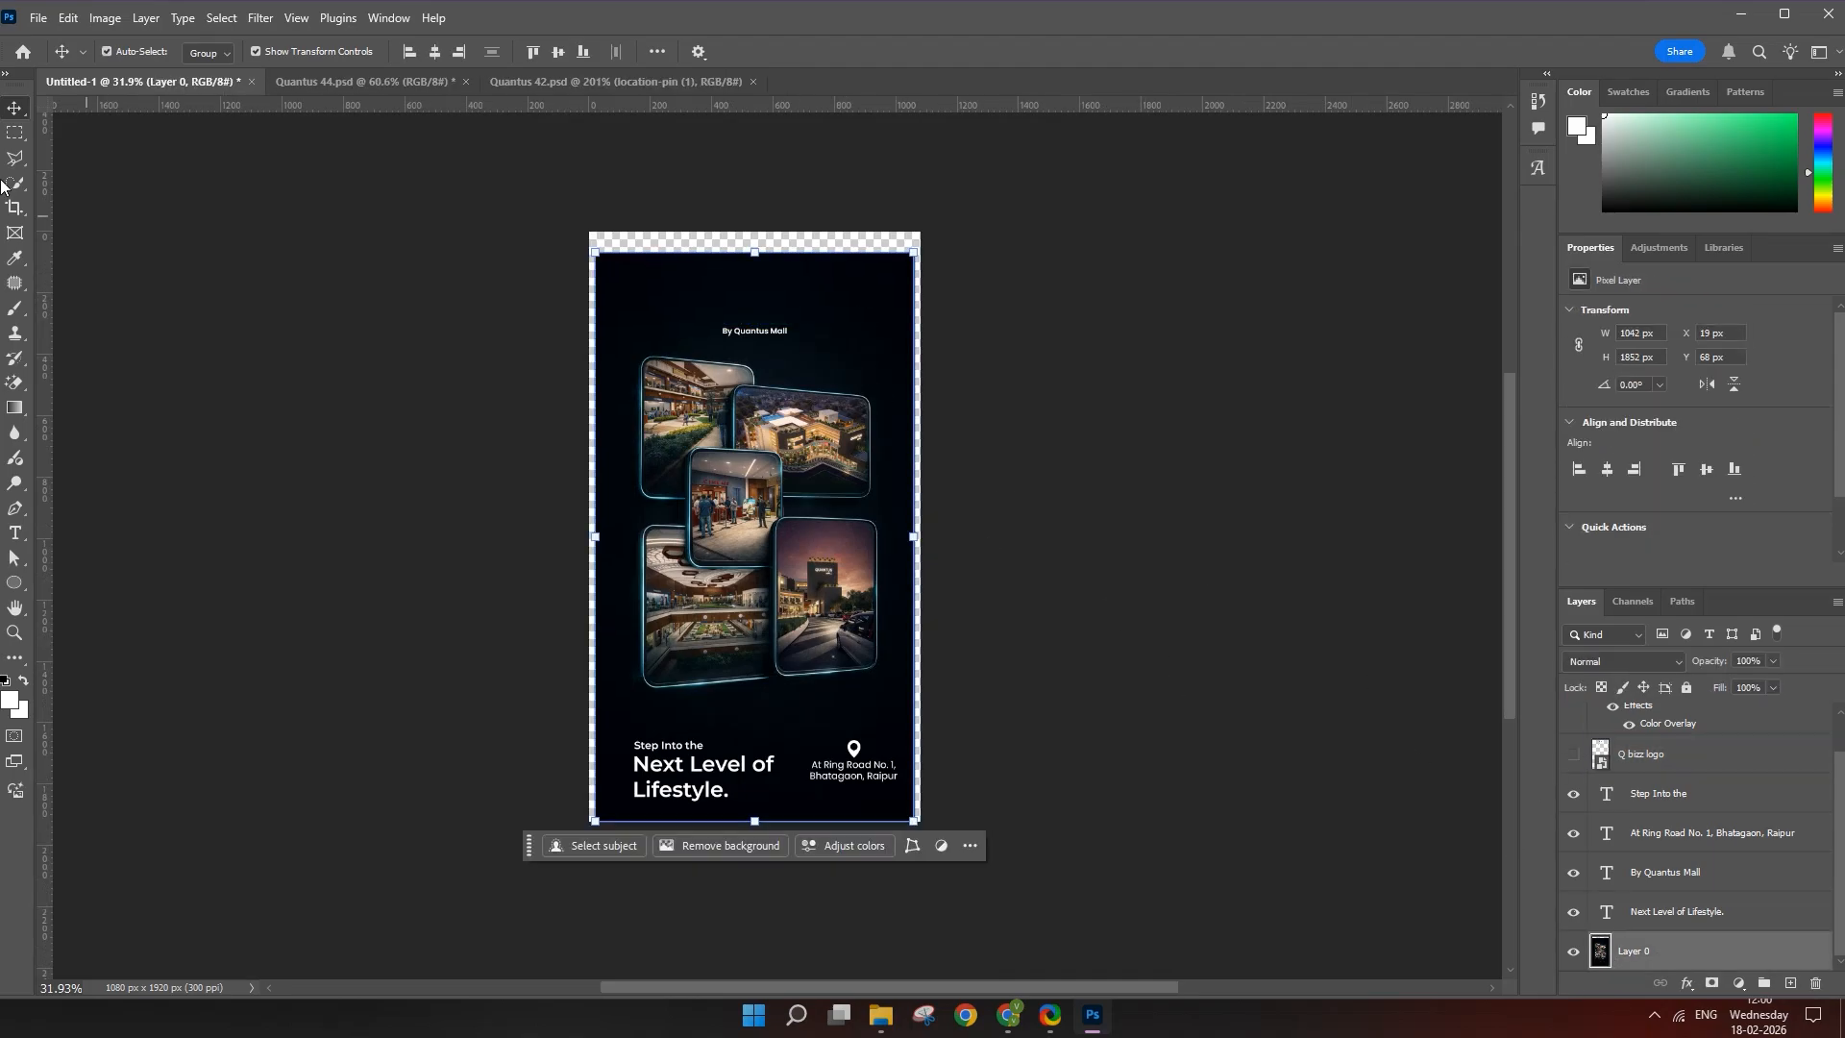
{"action": "key", "text": "m"}
{"action": "left_click_drag", "start_coordinate": [921, 229], "coordinate": [895, 874]}
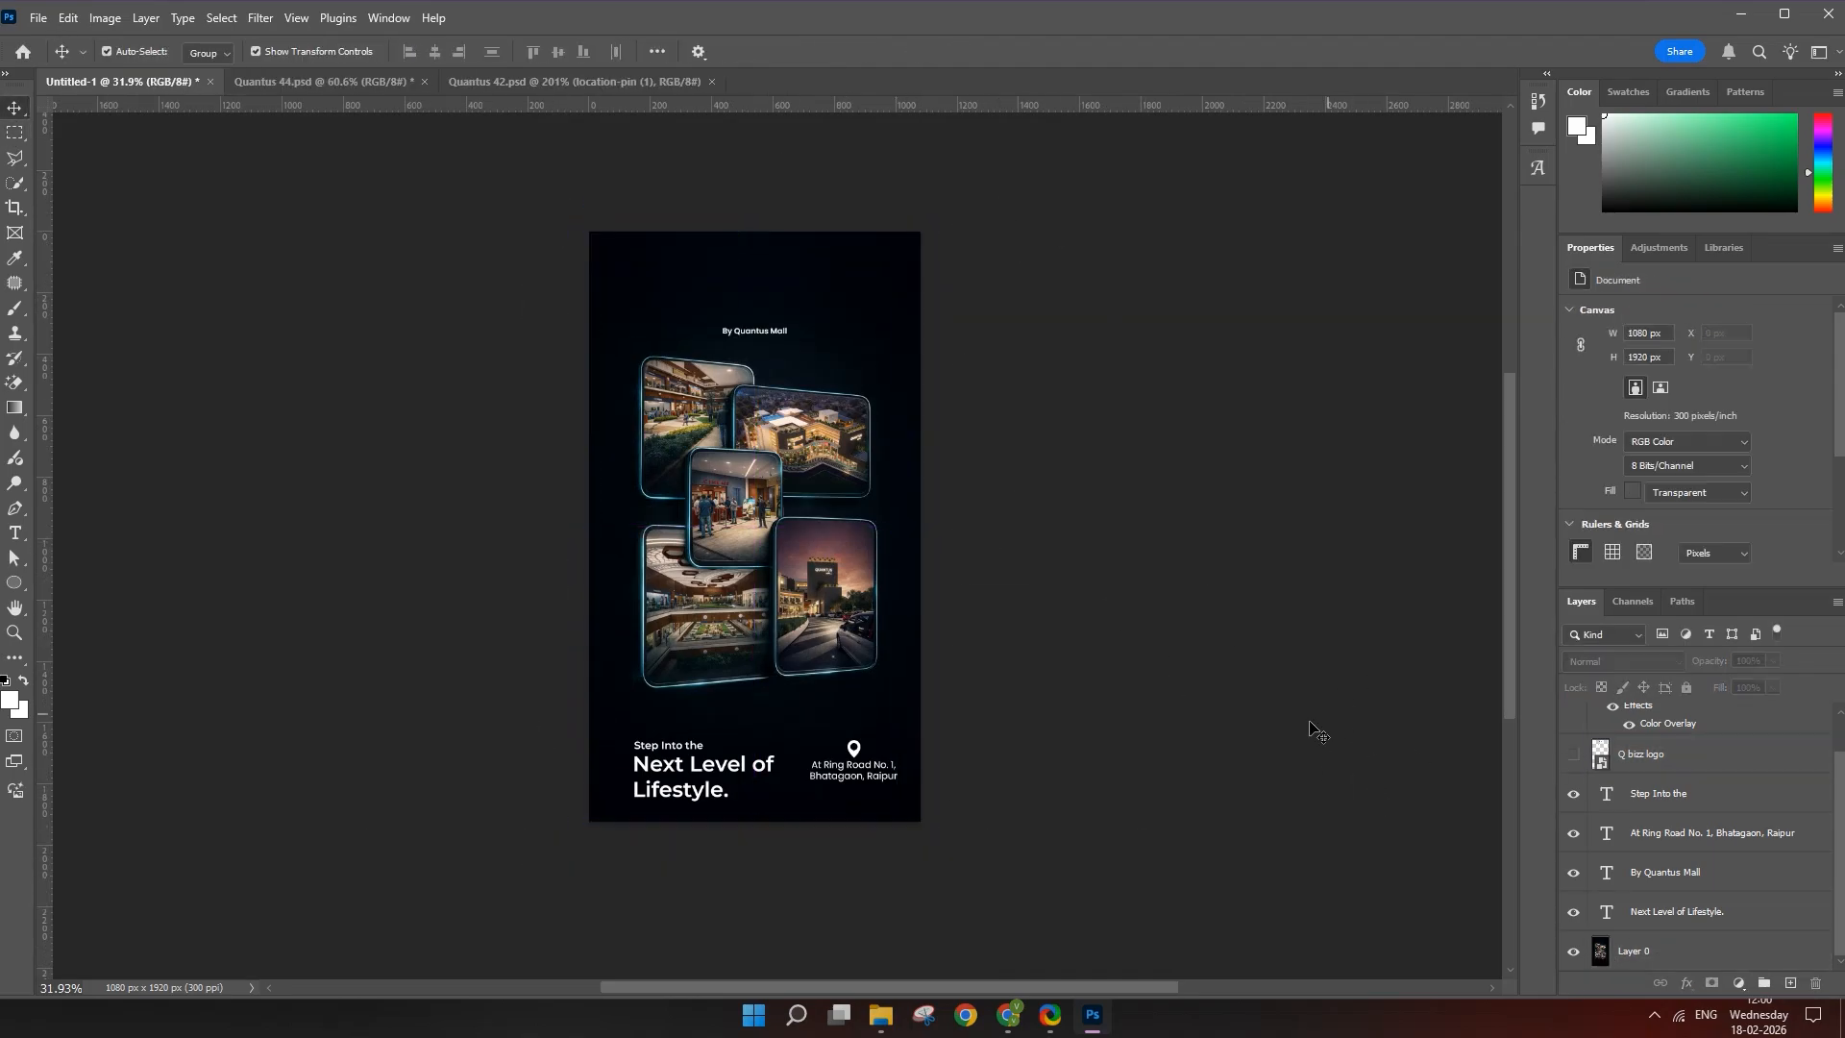